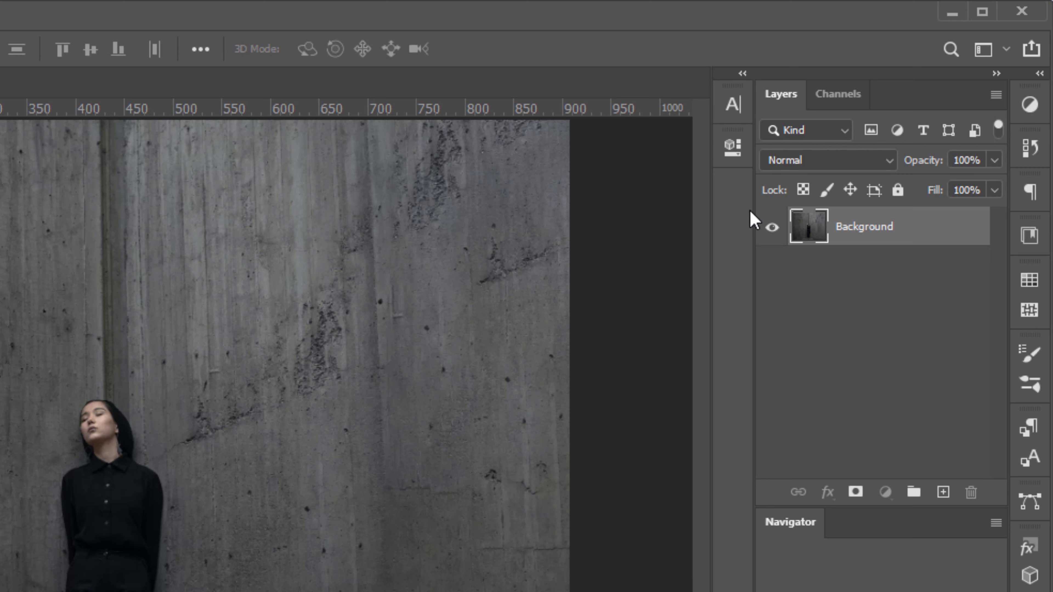
Duplicate the Background layer in the Layers panel to create Background copy.
mouse_move(883, 244)
mouse_down()
mouse_move(900, 273)
mouse_move(950, 509)
mouse_move(947, 500)
mouse_up()
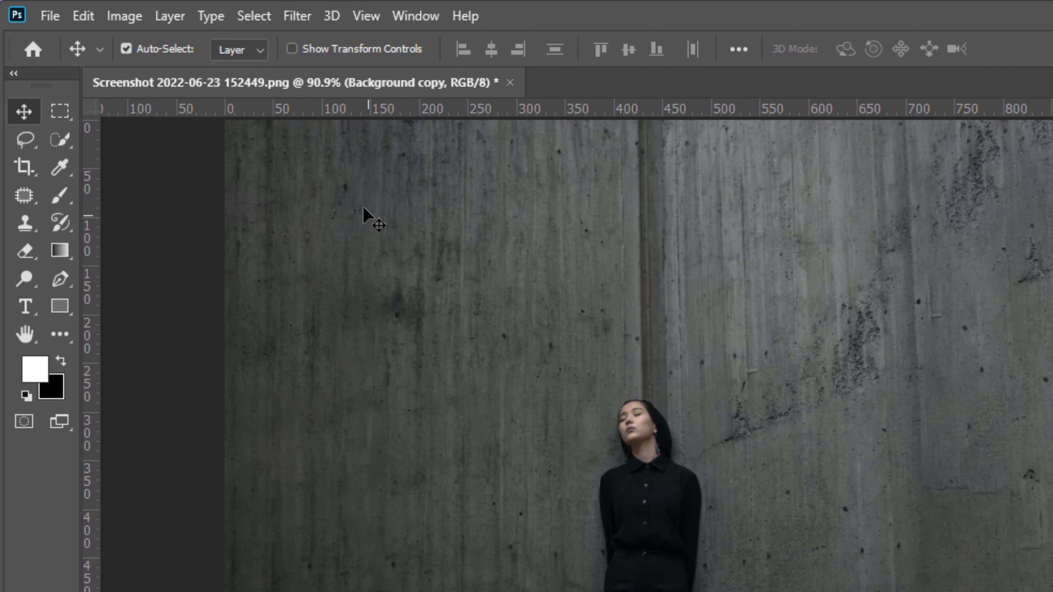
Select the woman with Select Subject and copy her onto new Layer 1 with Layer Via Copy.
click(257, 16)
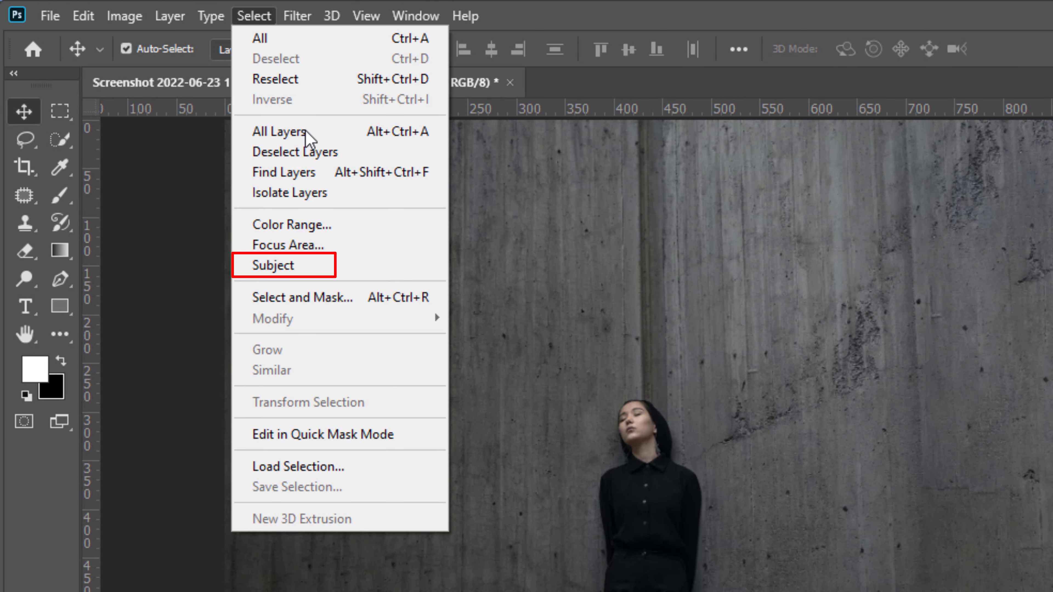
click(313, 275)
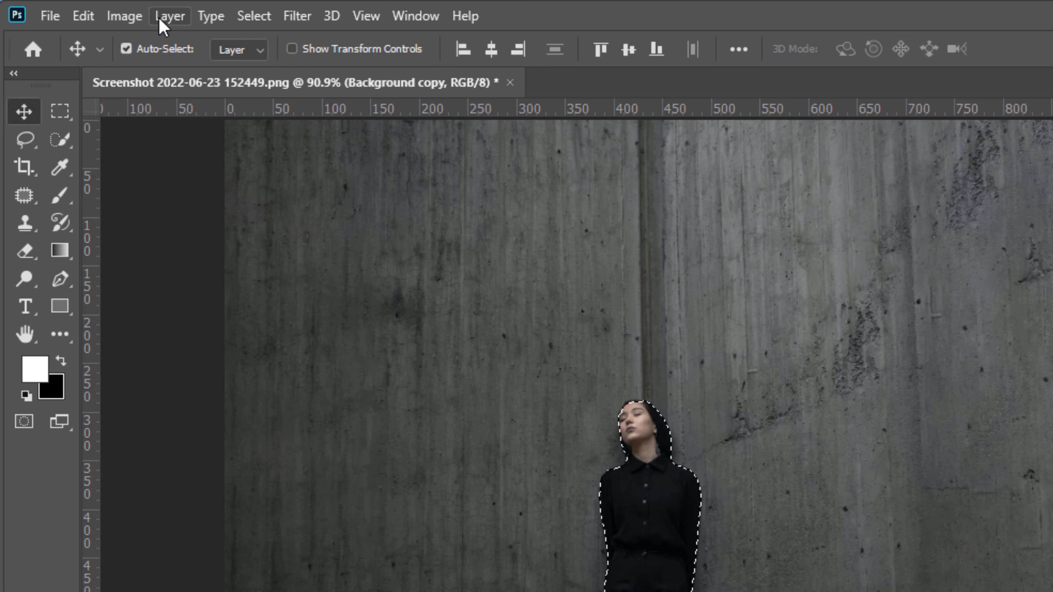
click(171, 17)
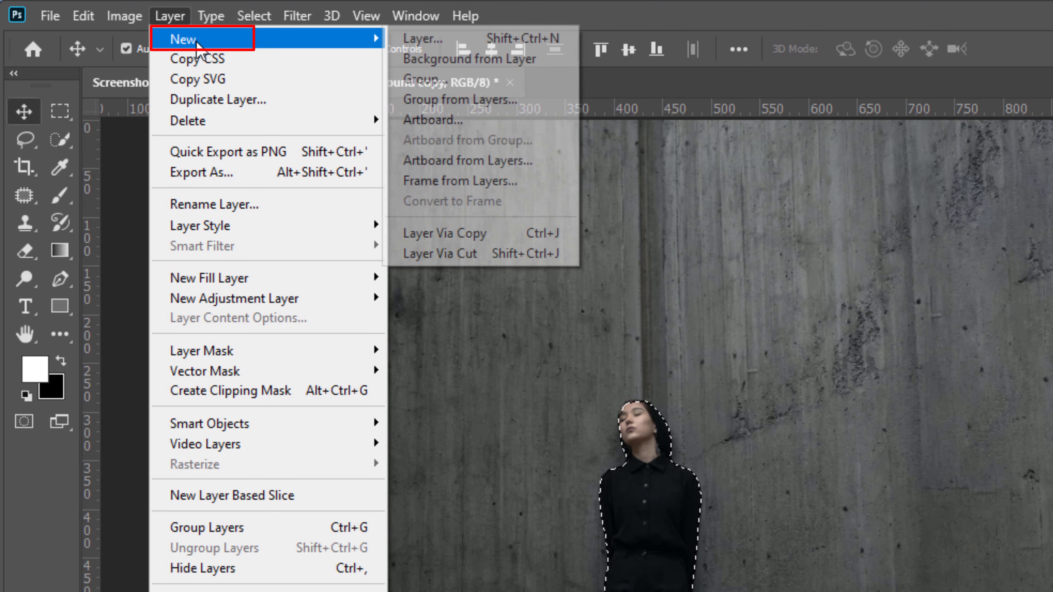
click(201, 41)
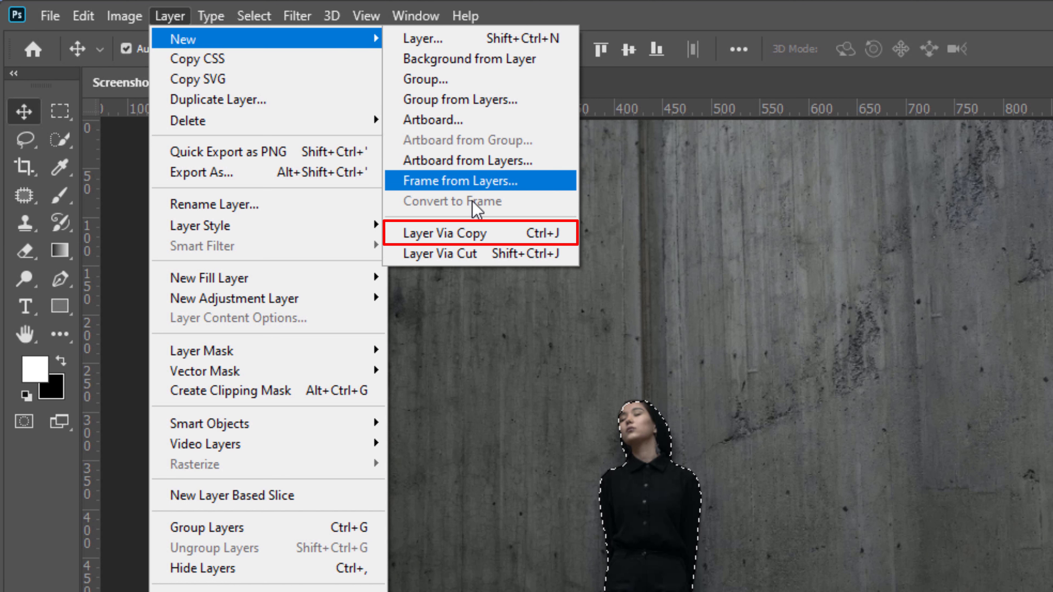
click(474, 234)
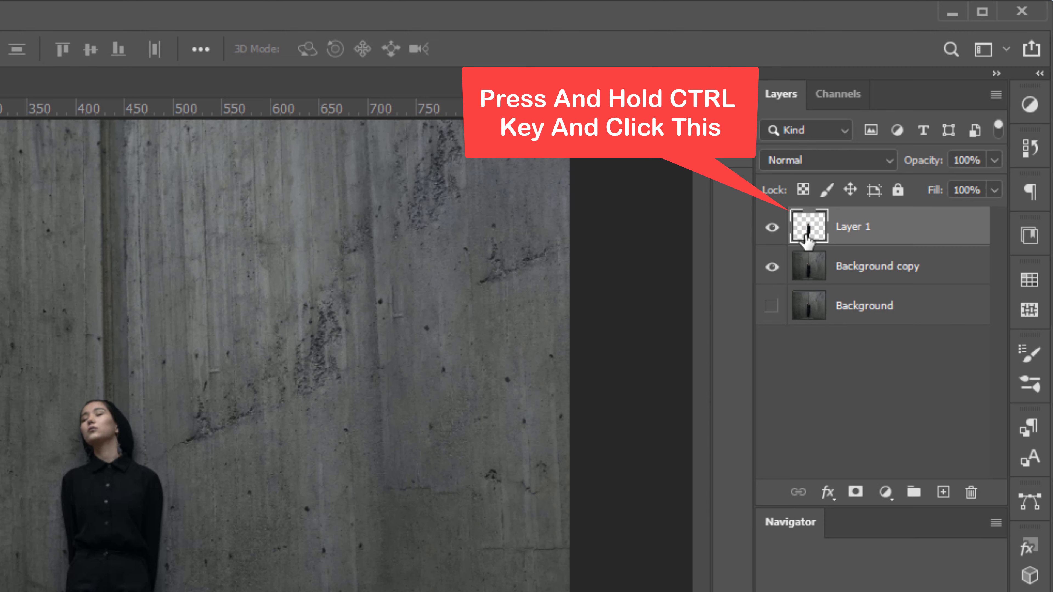
Load Layer 1's outline as a selection, switch to Background copy, and expand it by 5 pixels.
ctrl+click(809, 228)
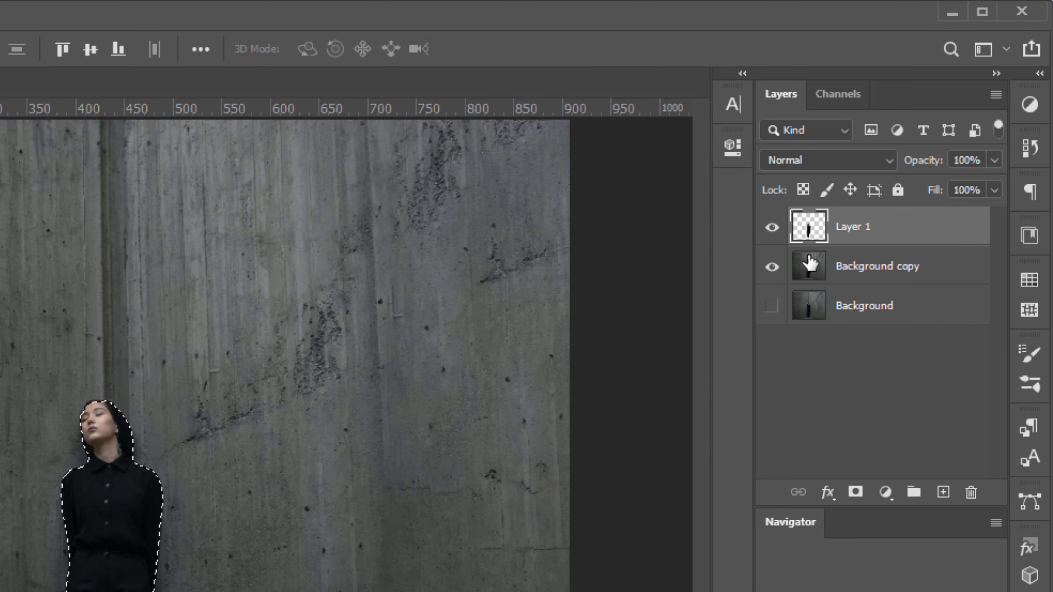
click(809, 275)
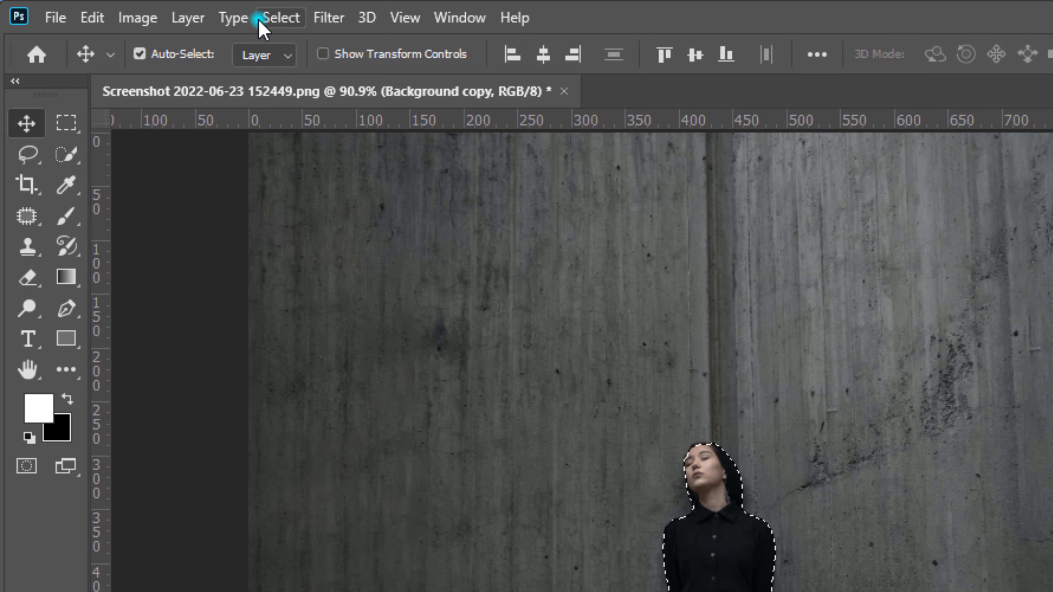
click(268, 18)
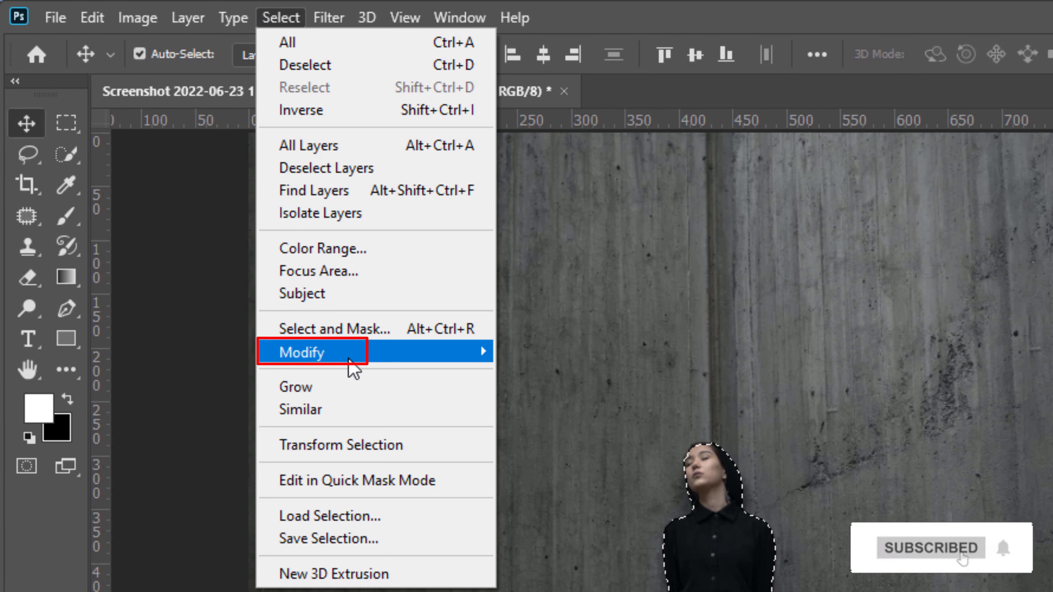
mouse_move(302, 352)
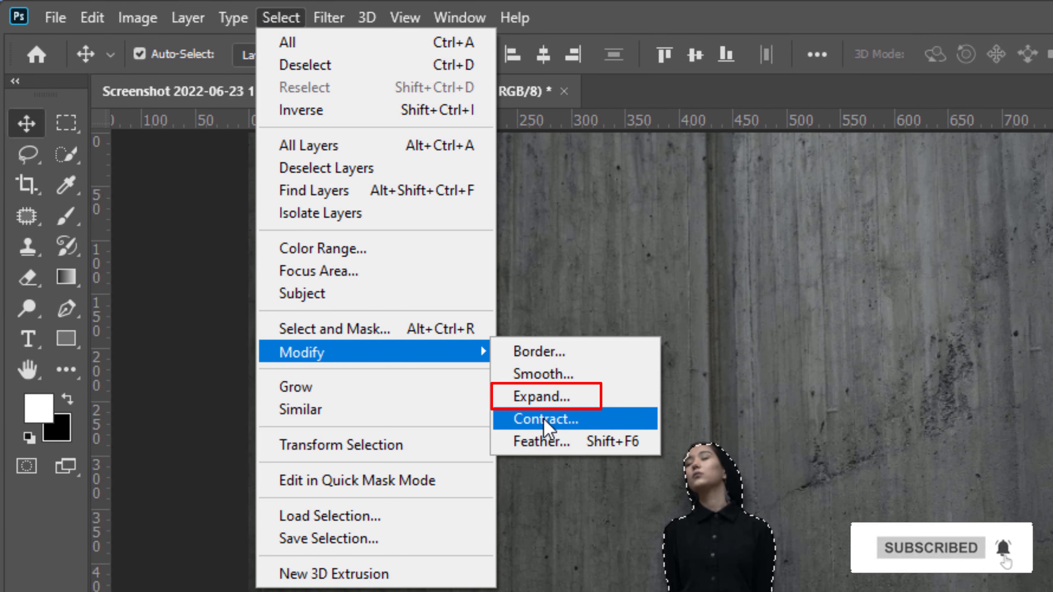
click(539, 397)
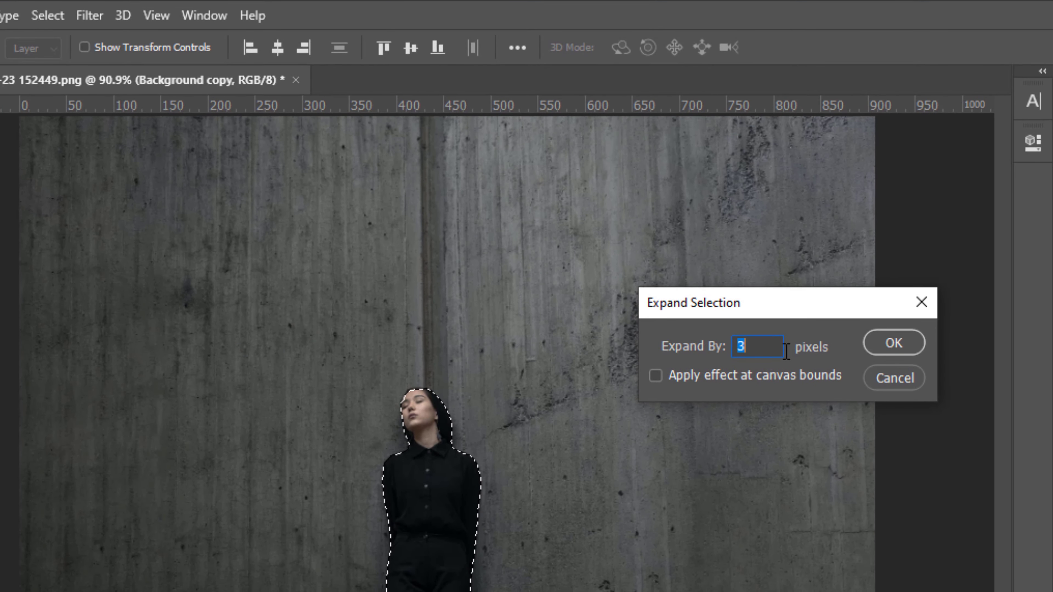
double_click(850, 357)
text(5)
click(897, 350)
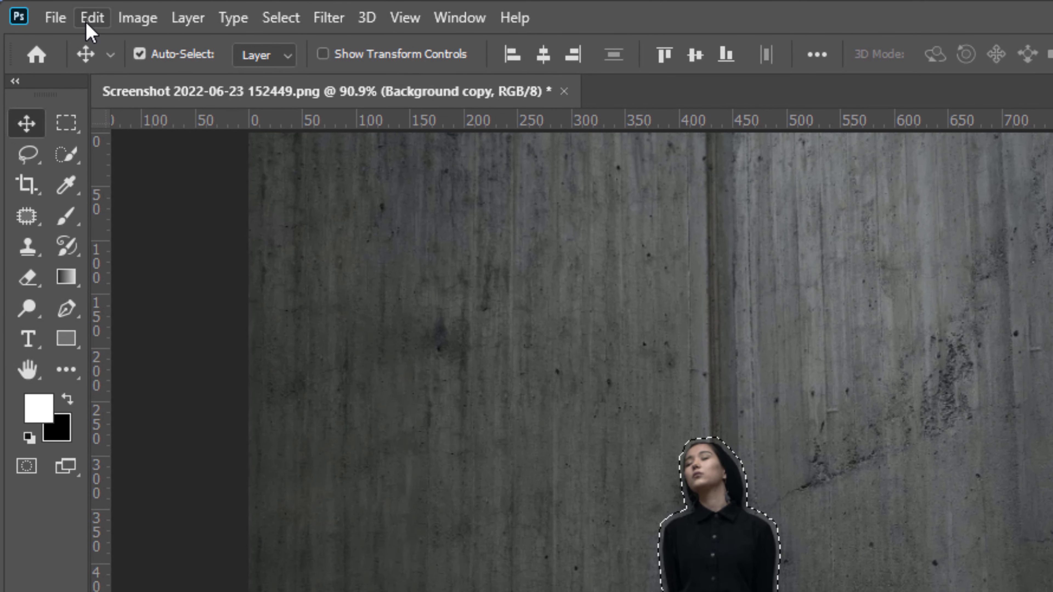
Content-Aware Fill the expanded woman area on Background copy, then deselect.
click(90, 19)
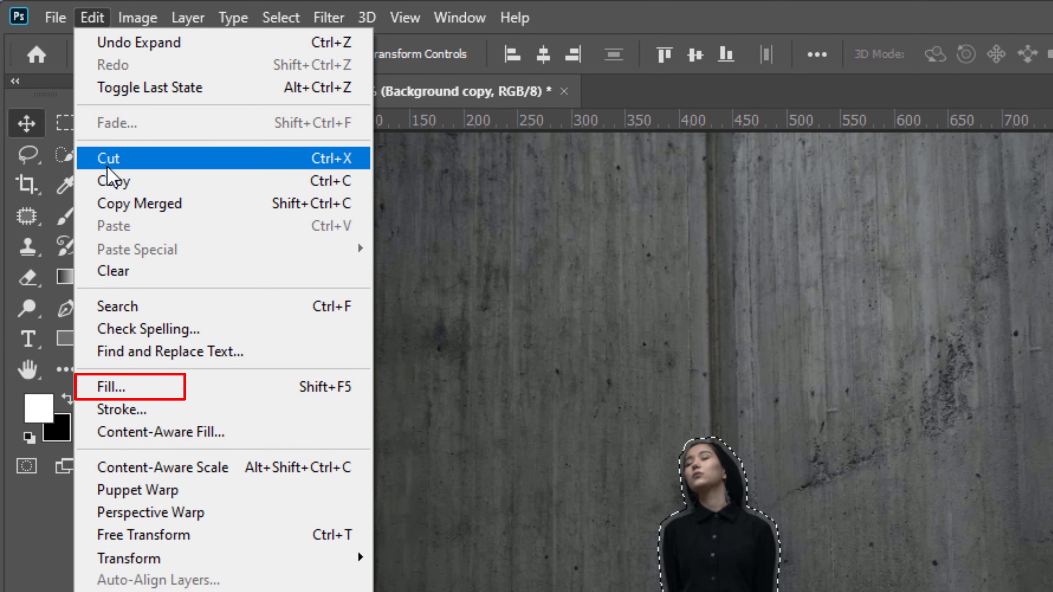
click(112, 386)
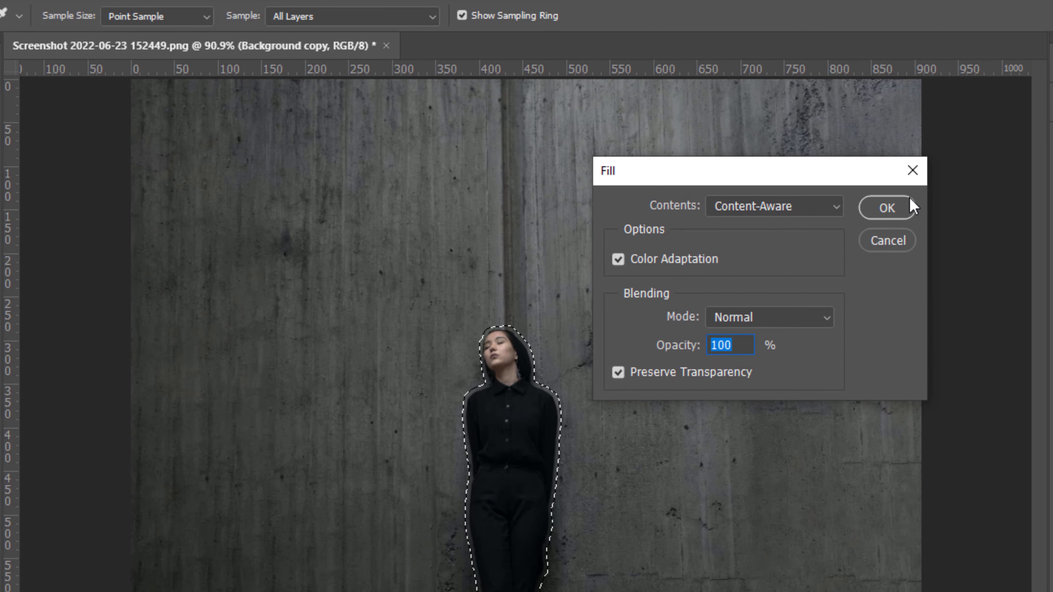
click(892, 208)
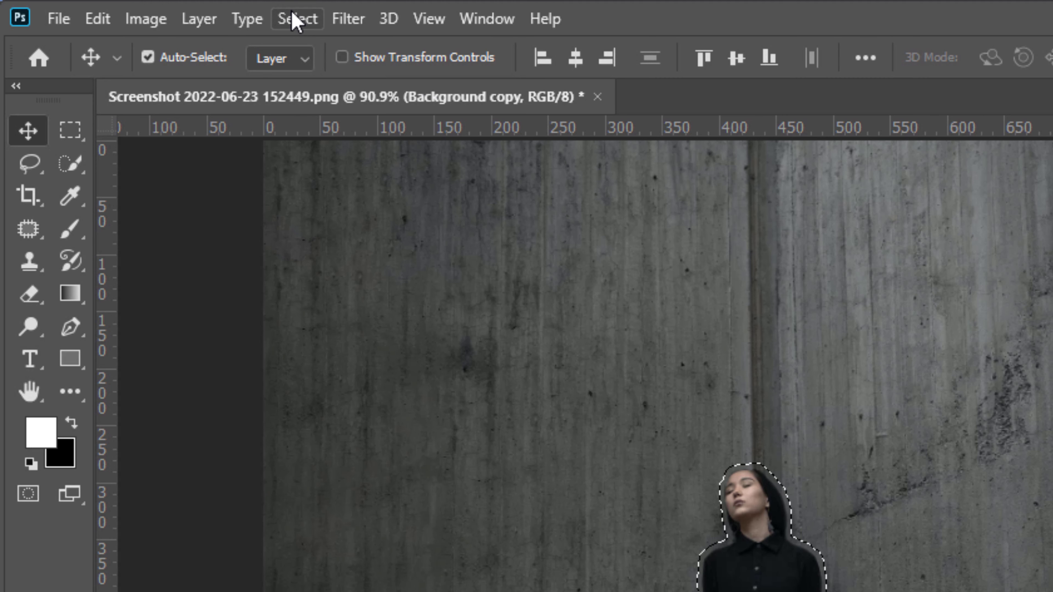
click(295, 18)
click(323, 69)
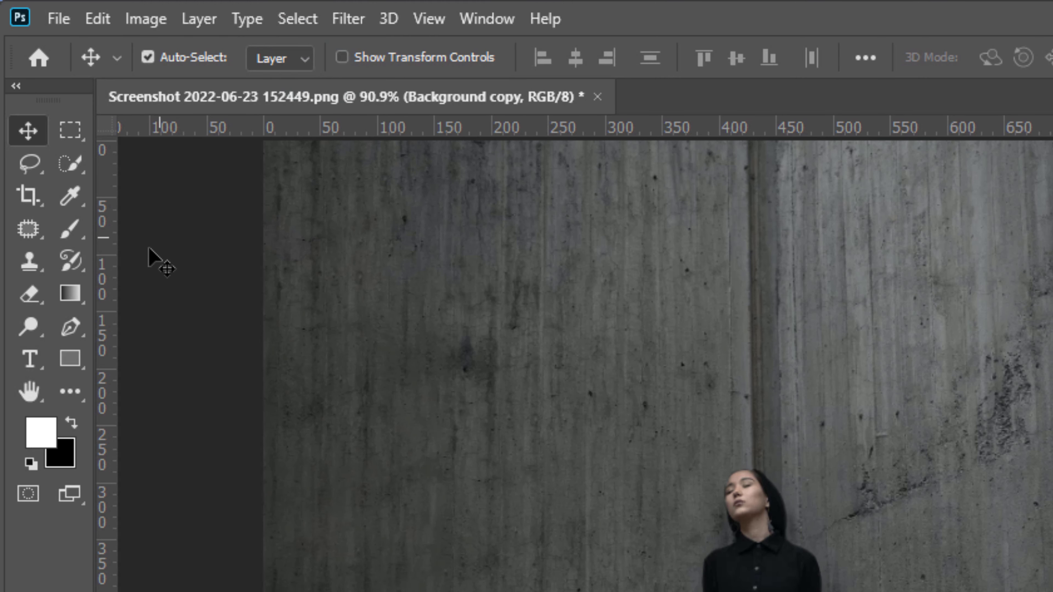
Add a Franklin Gothic Heavy 72 pt text layer reading PHOTOSHOP over TUTORIAL and select both lines.
click(25, 365)
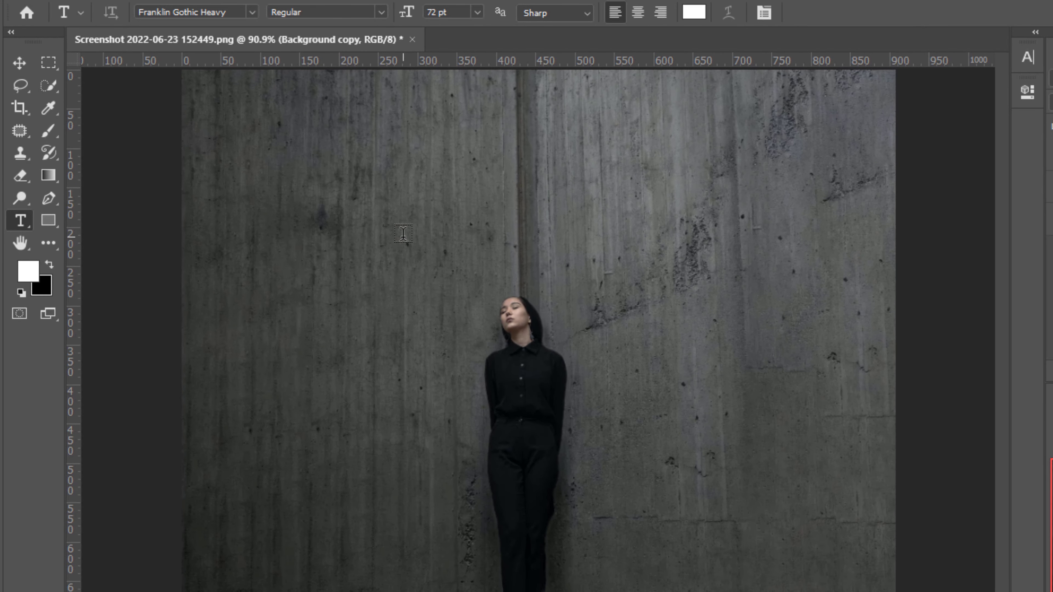
click(403, 236)
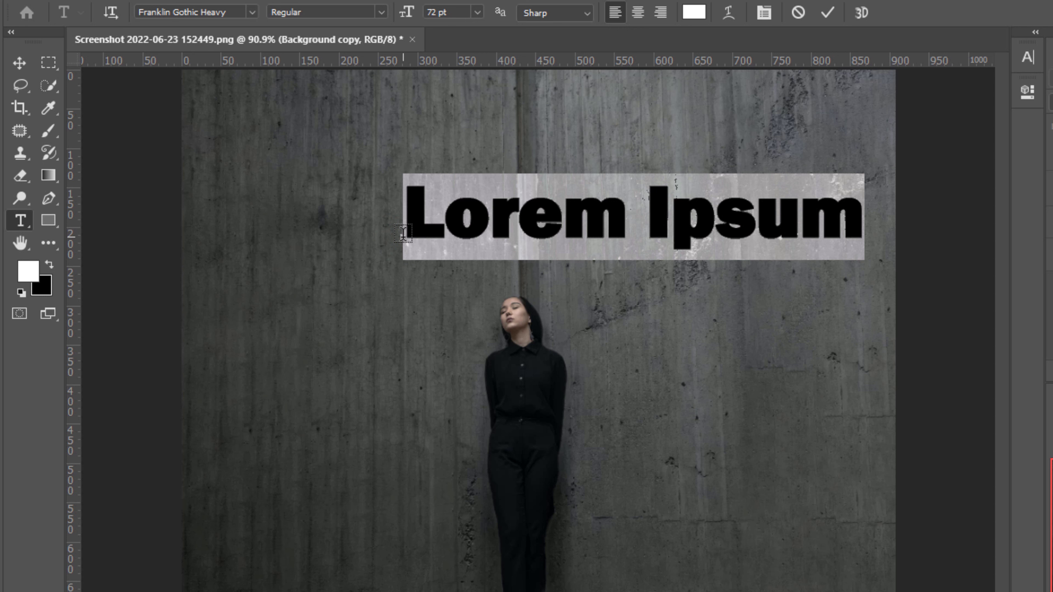
text(PHOTOSHOP)
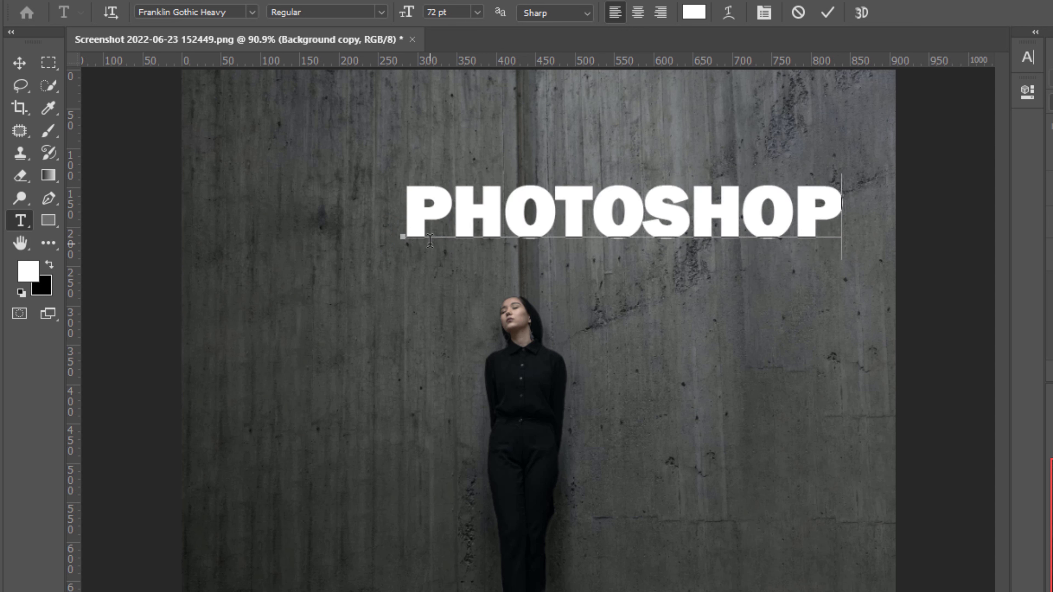
text(POT)
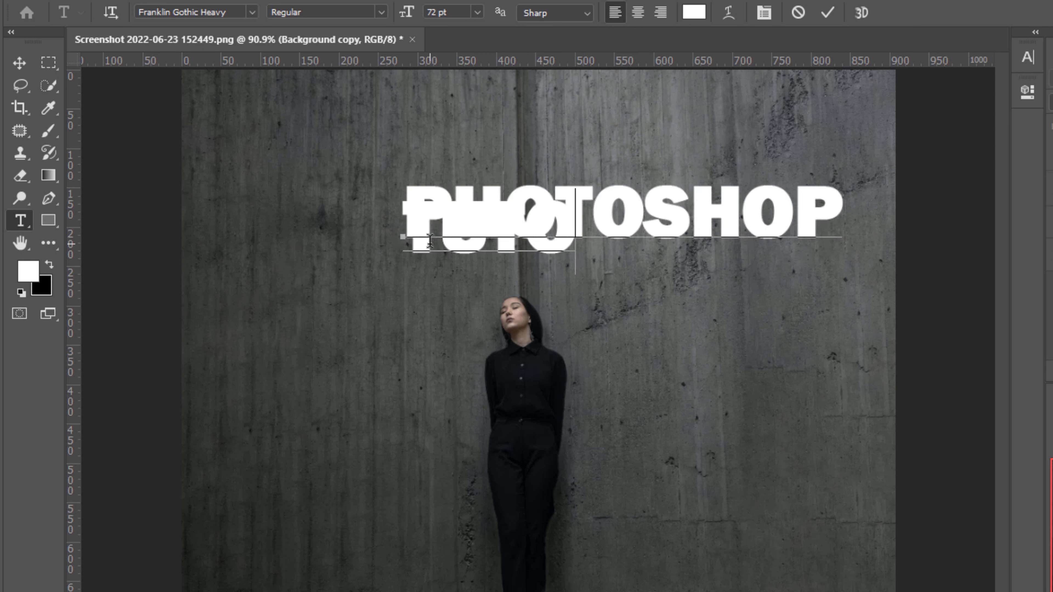
text(RIAL)
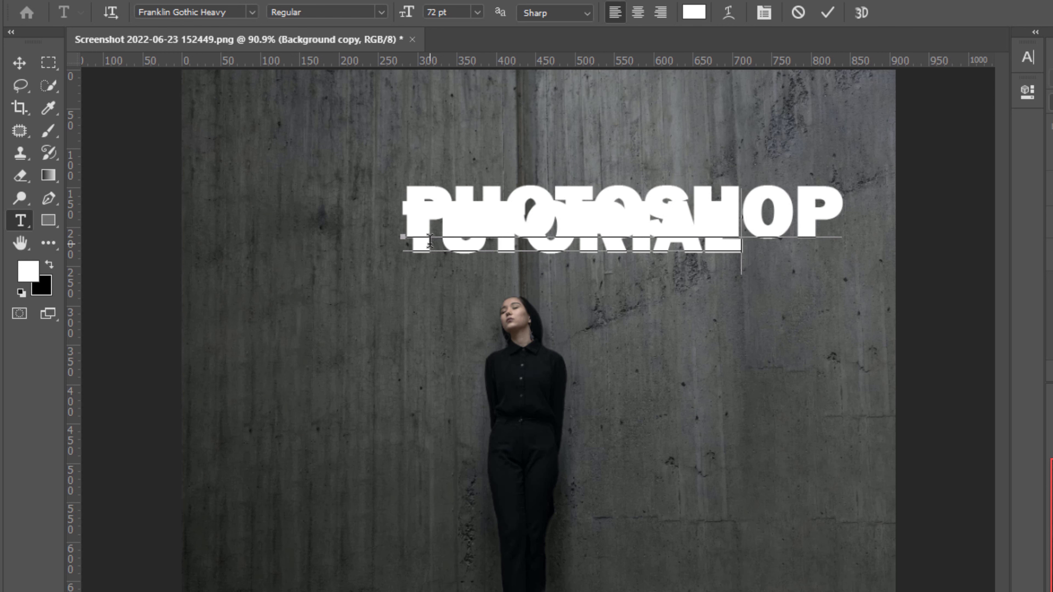
double_click(494, 245)
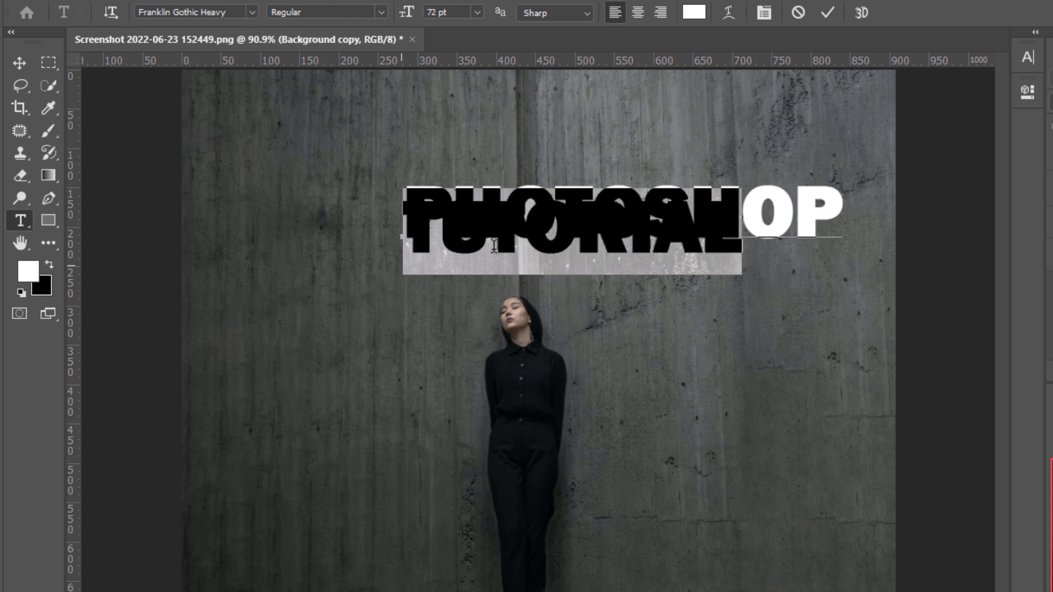
triple_click(842, 215)
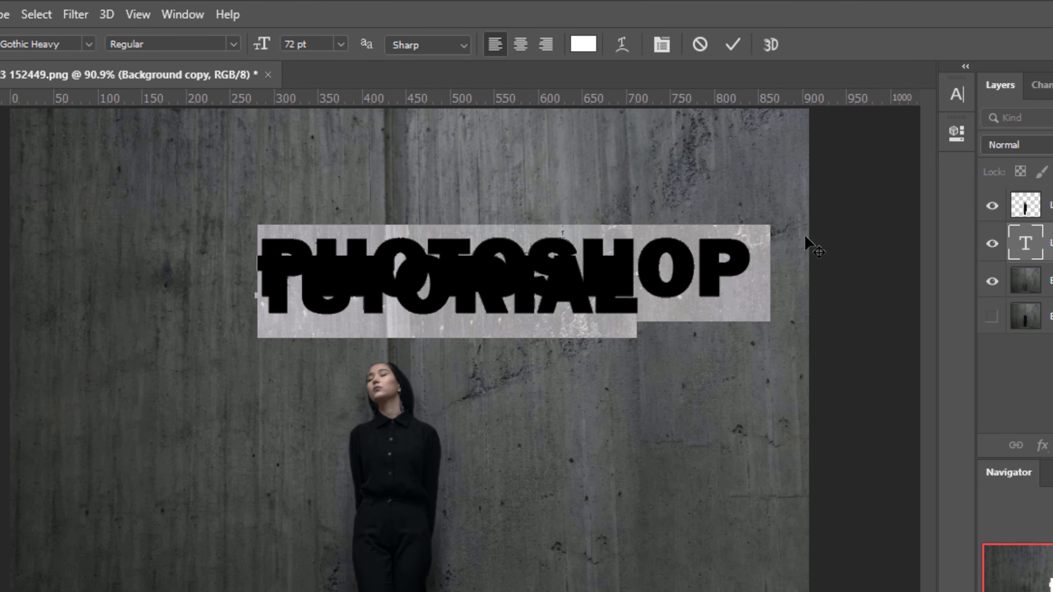
Give the title 72 pt leading and 10 tracking, center it, and commit the text.
click(954, 99)
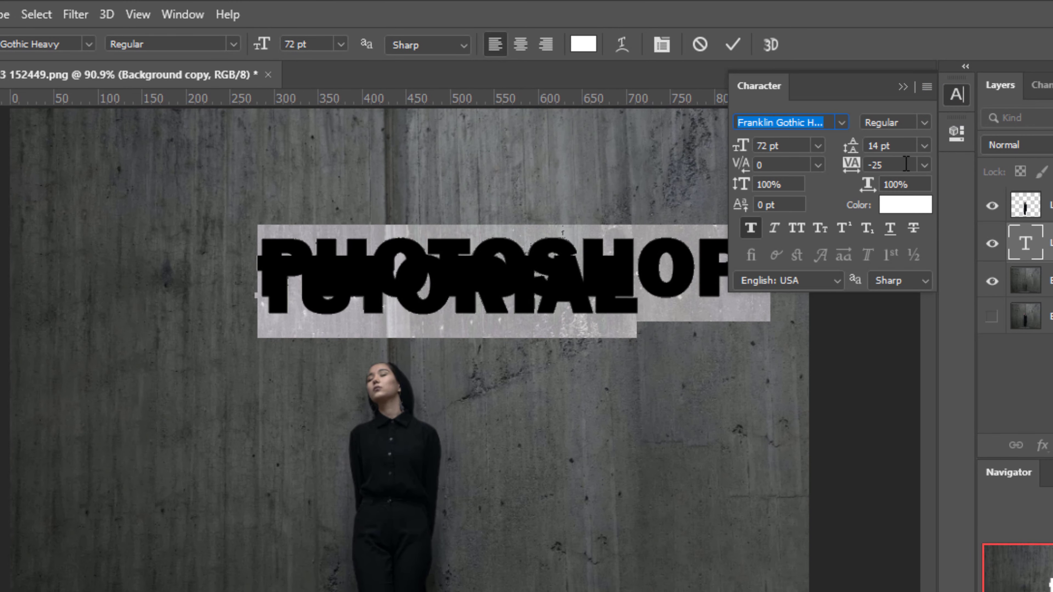
click(925, 145)
click(896, 394)
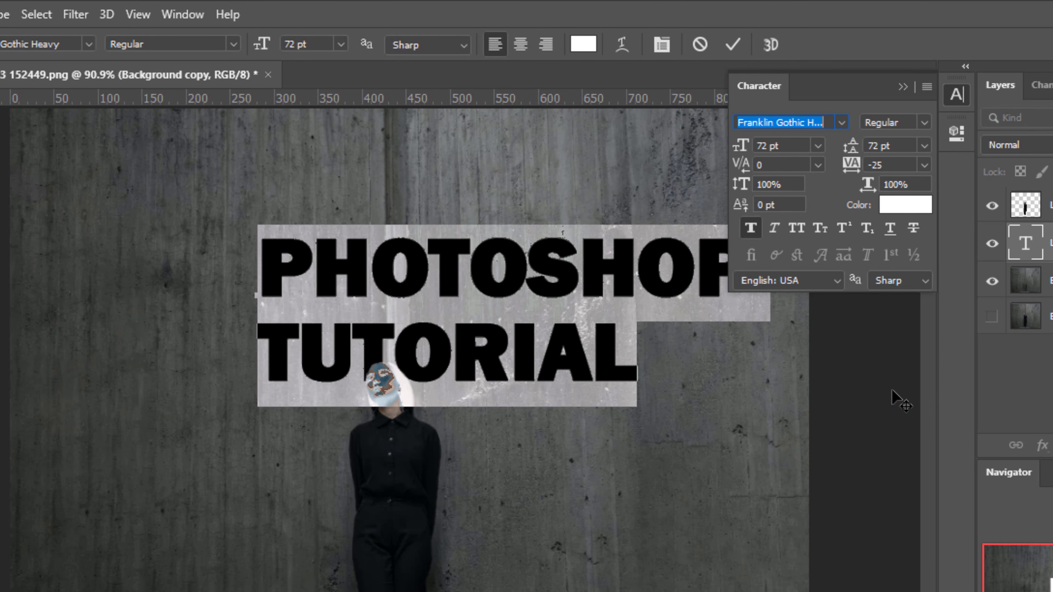
click(925, 164)
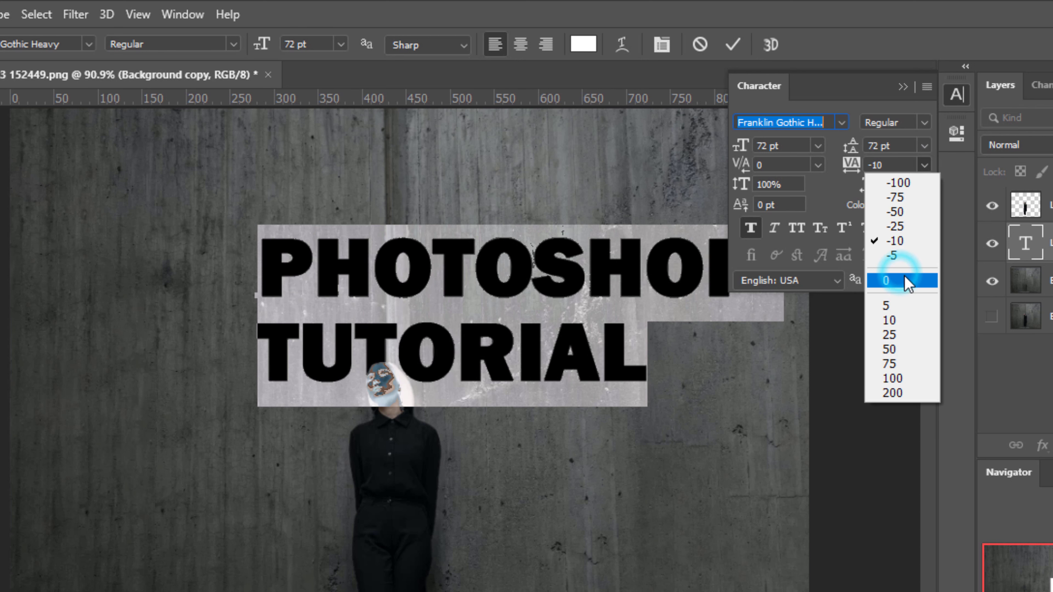
click(889, 320)
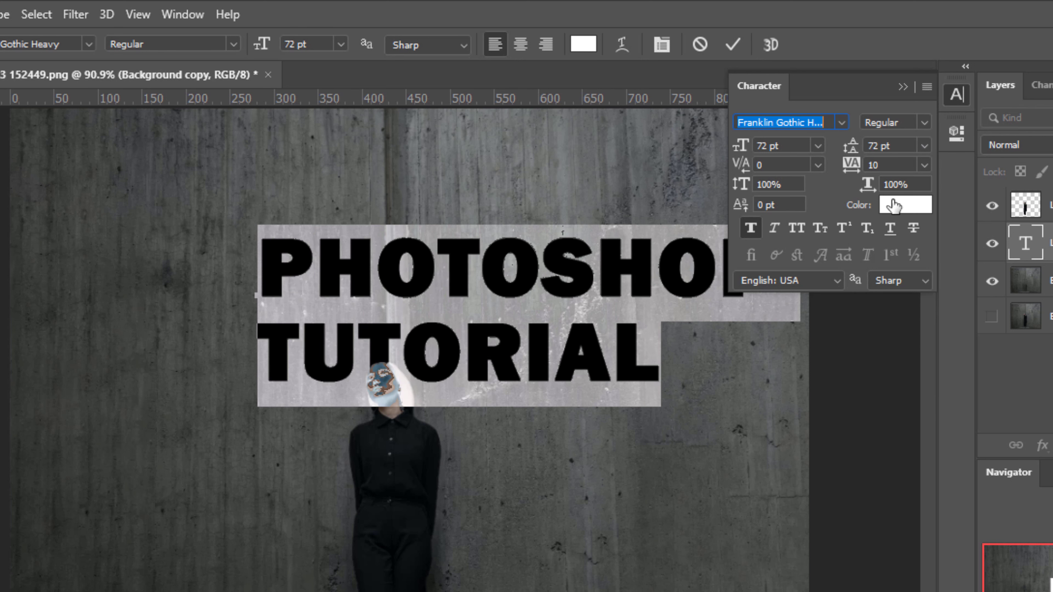
click(902, 88)
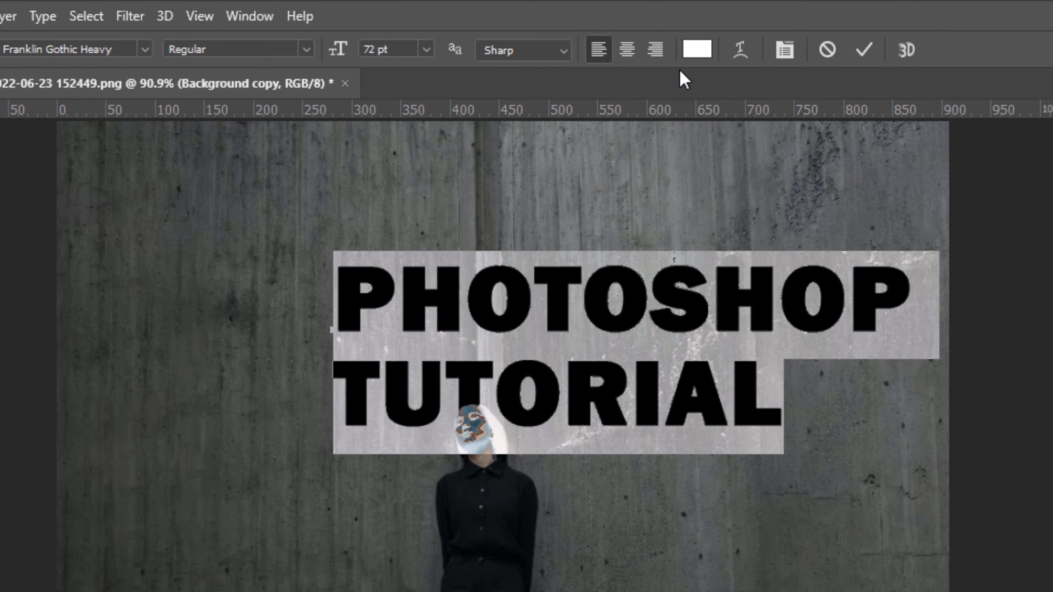
click(628, 50)
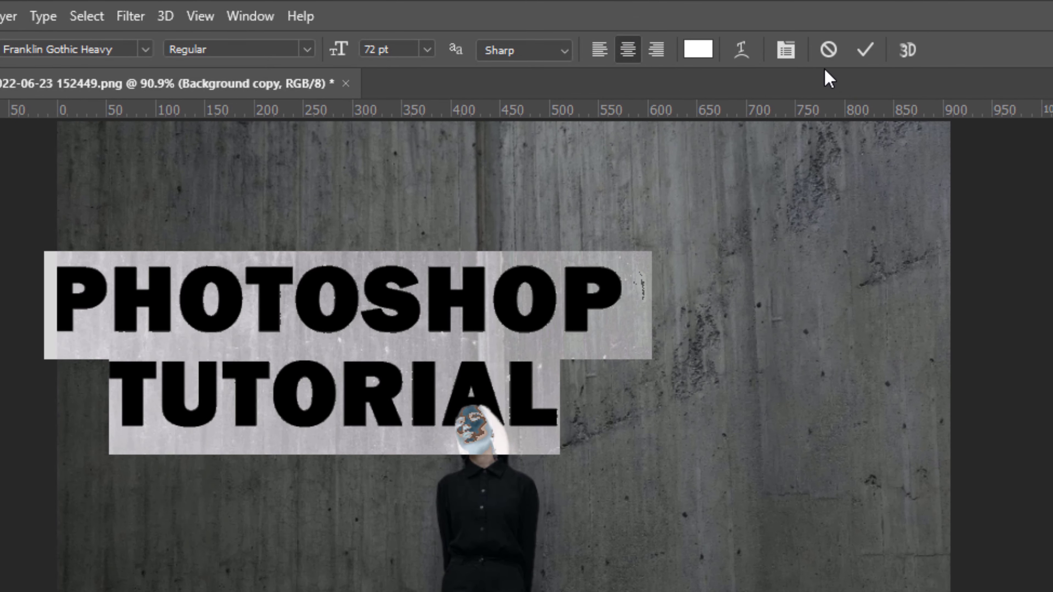
click(873, 48)
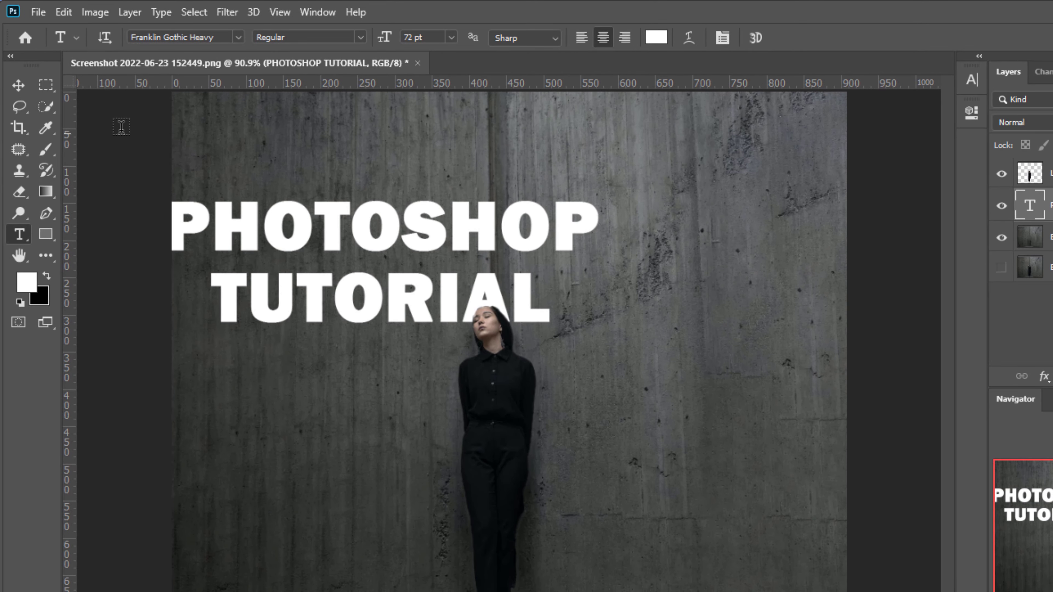
Move the title right and scale it to 115.31% width and 157.27% height across the wall.
click(18, 86)
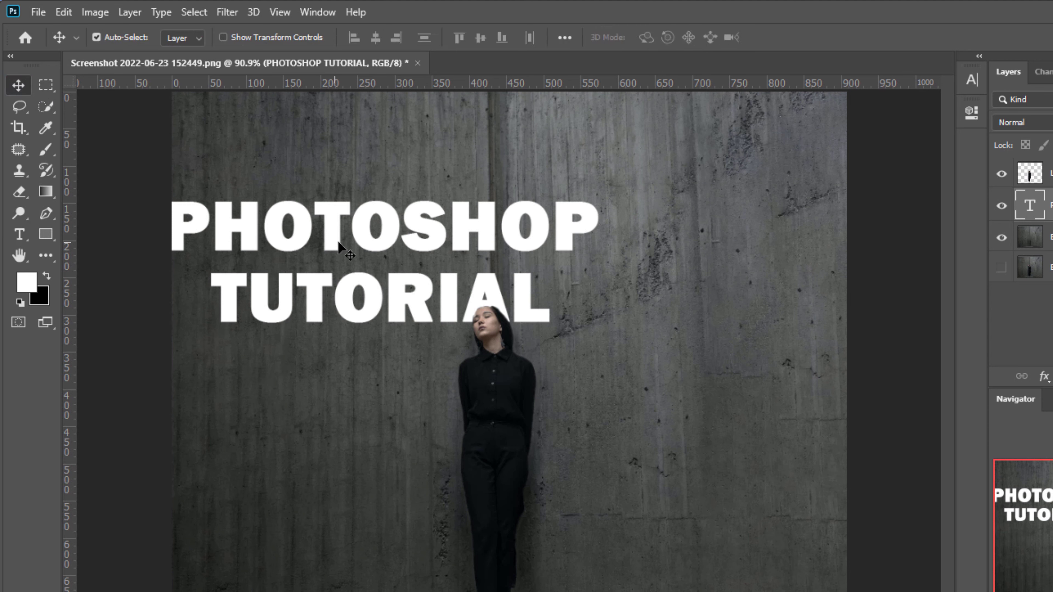
drag(338, 243, 471, 247)
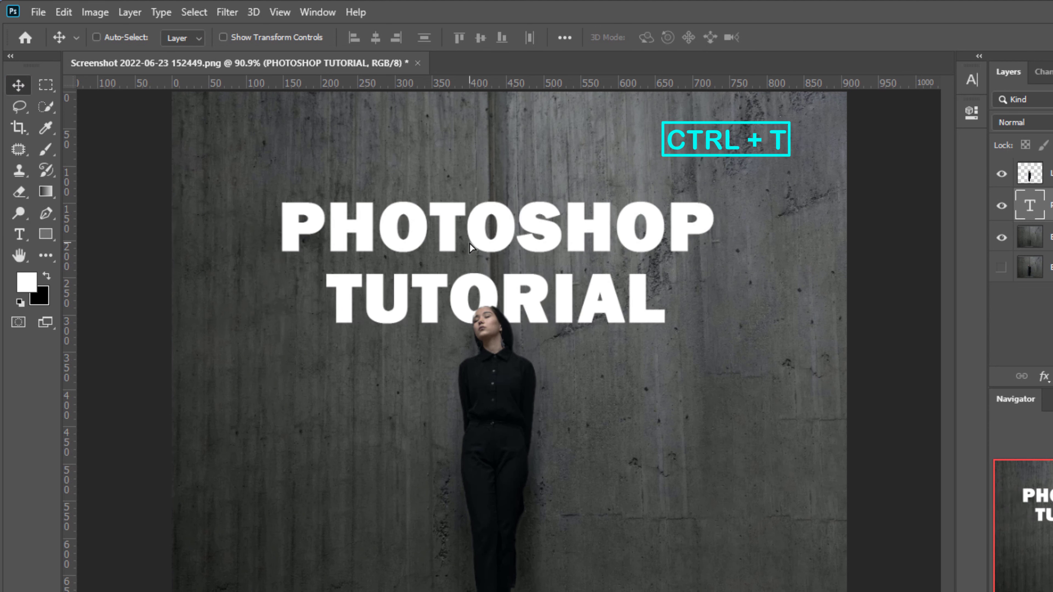
key(ctrl+t)
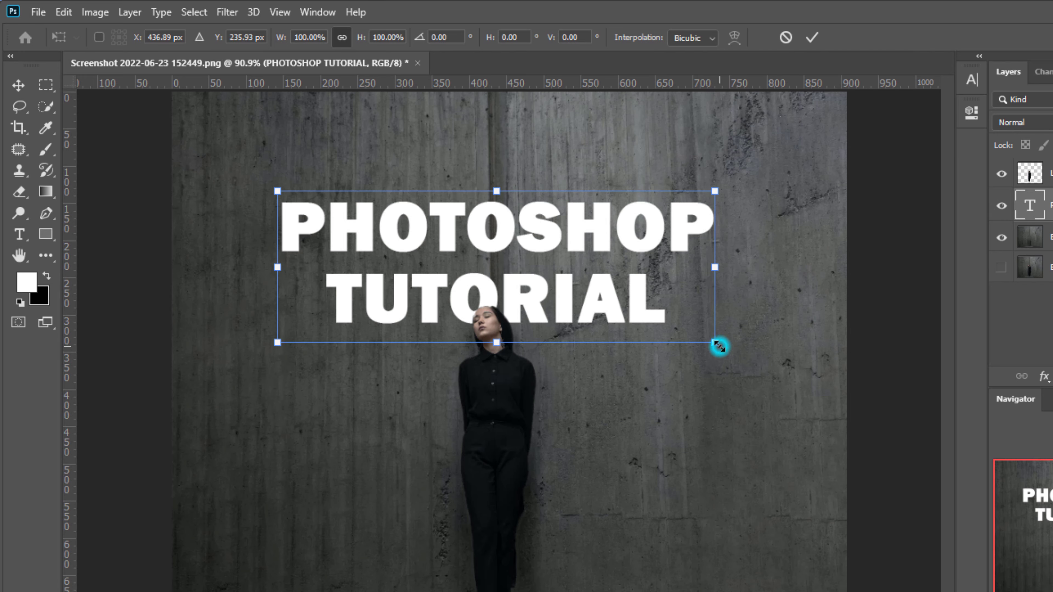
drag(720, 346, 761, 430)
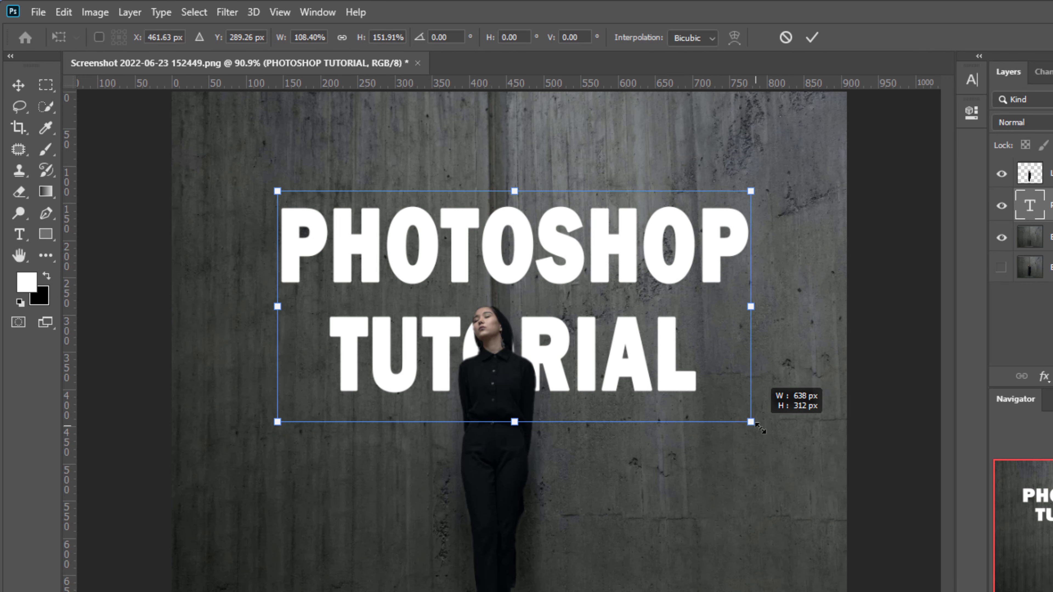
drag(761, 430, 778, 432)
mouse_move(682, 343)
mouse_down()
mouse_move(650, 335)
mouse_move(637, 348)
mouse_move(644, 357)
mouse_up()
key(Return)
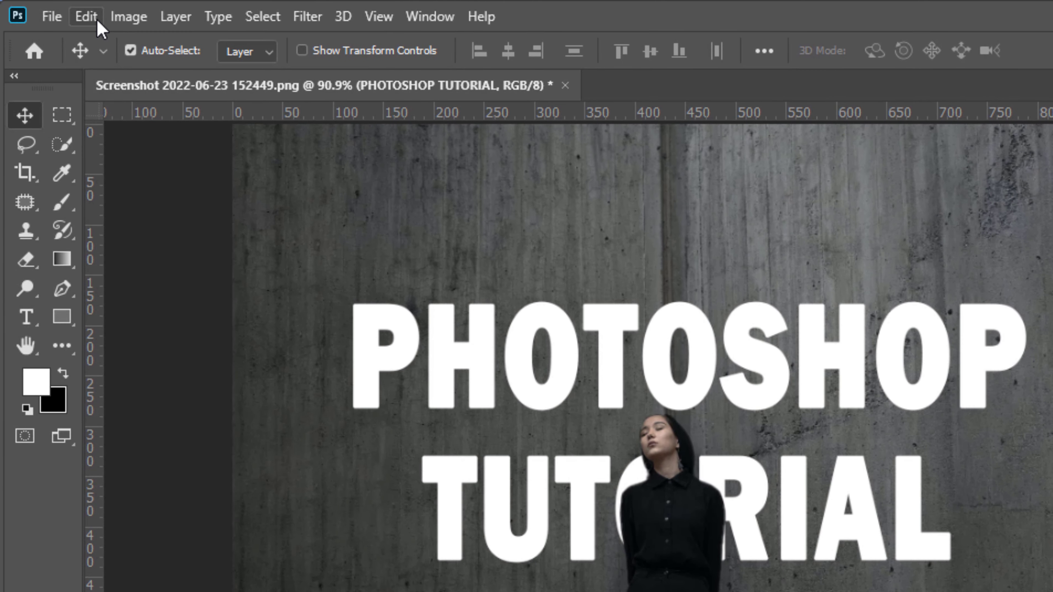
Rasterize the title for Perspective Warp and lay out two joined planes over the left and right walls.
click(98, 21)
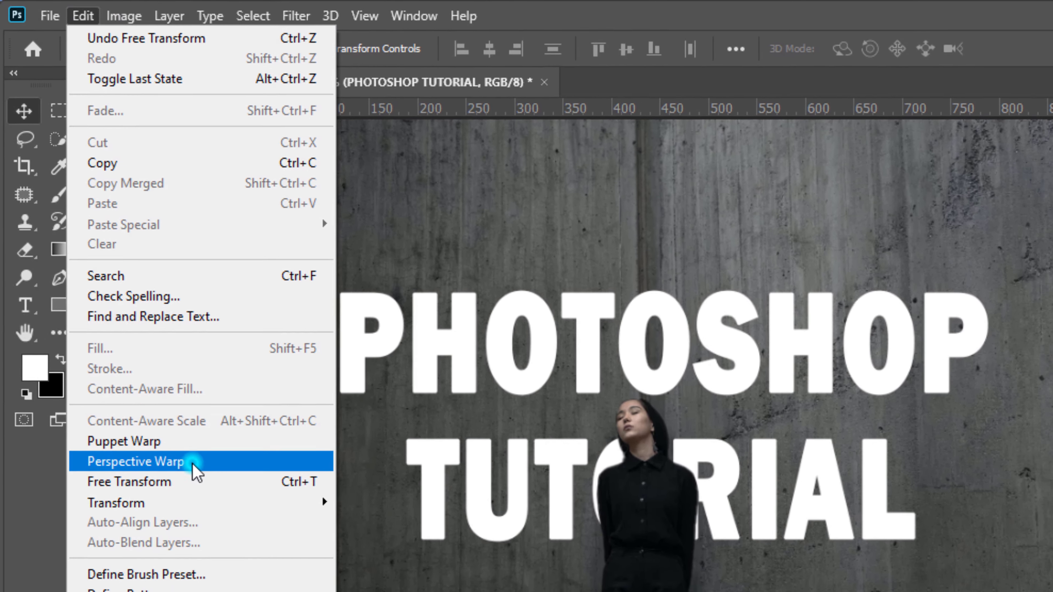
click(200, 483)
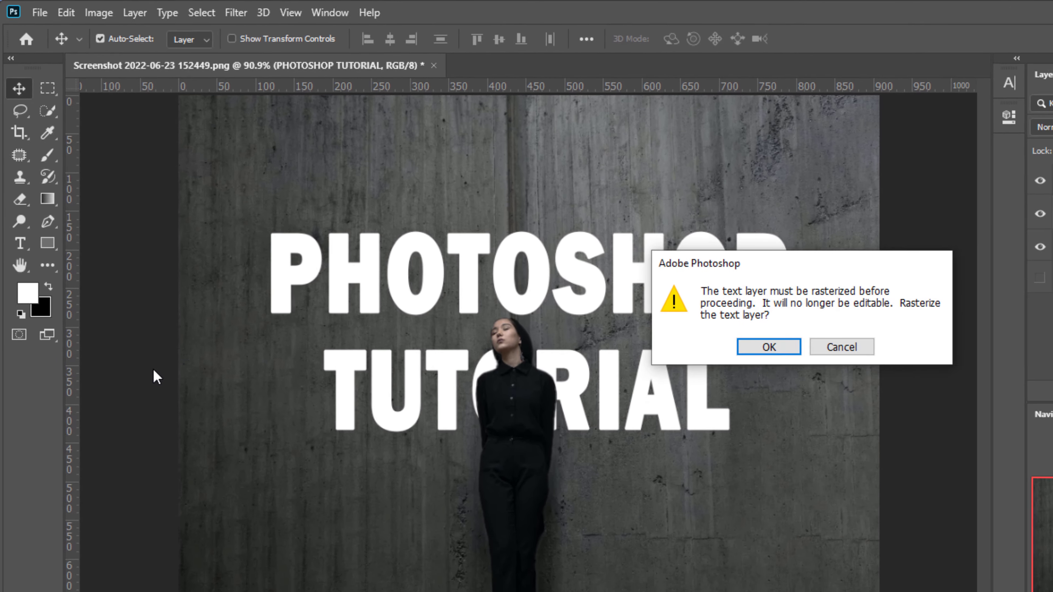
click(739, 336)
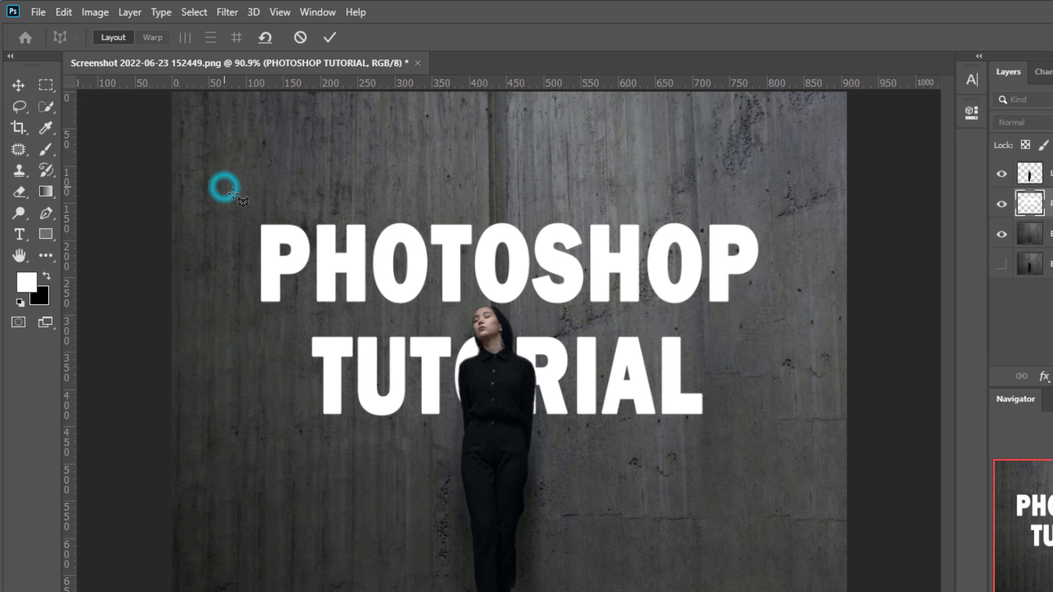
drag(224, 187, 489, 478)
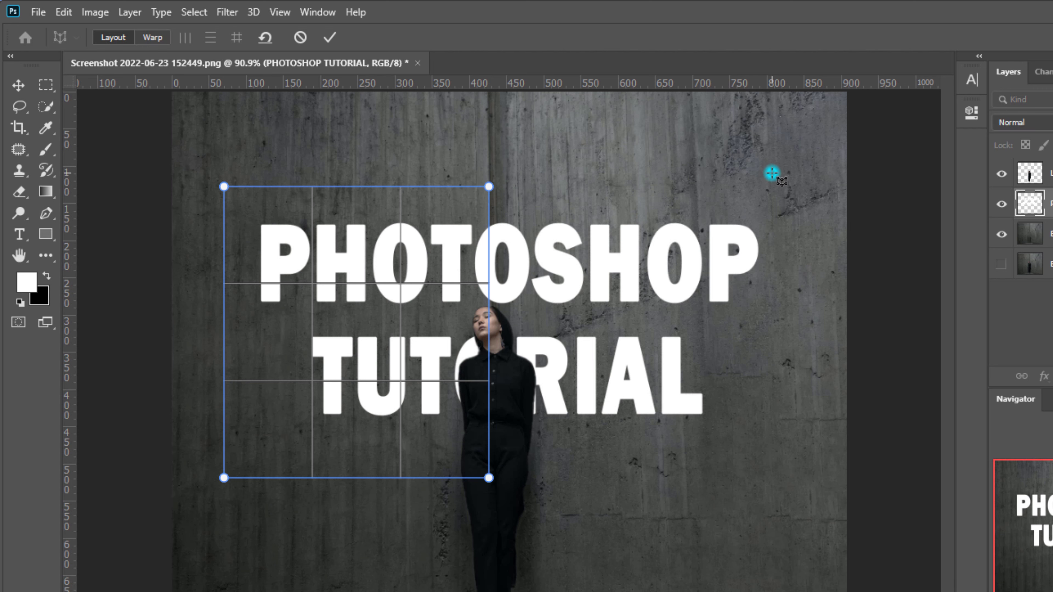
drag(772, 173, 488, 478)
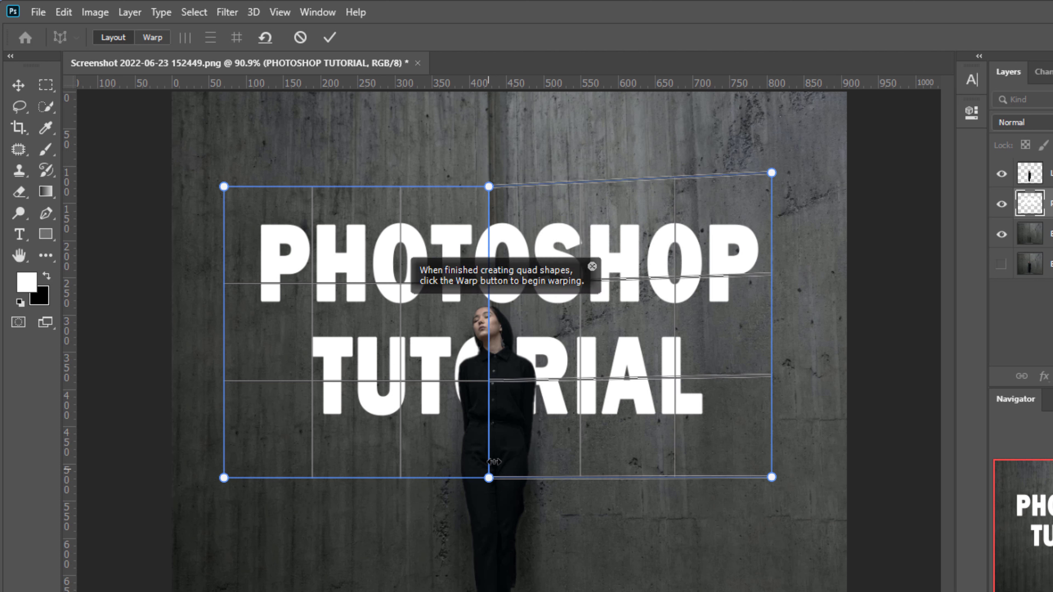
drag(772, 173, 774, 187)
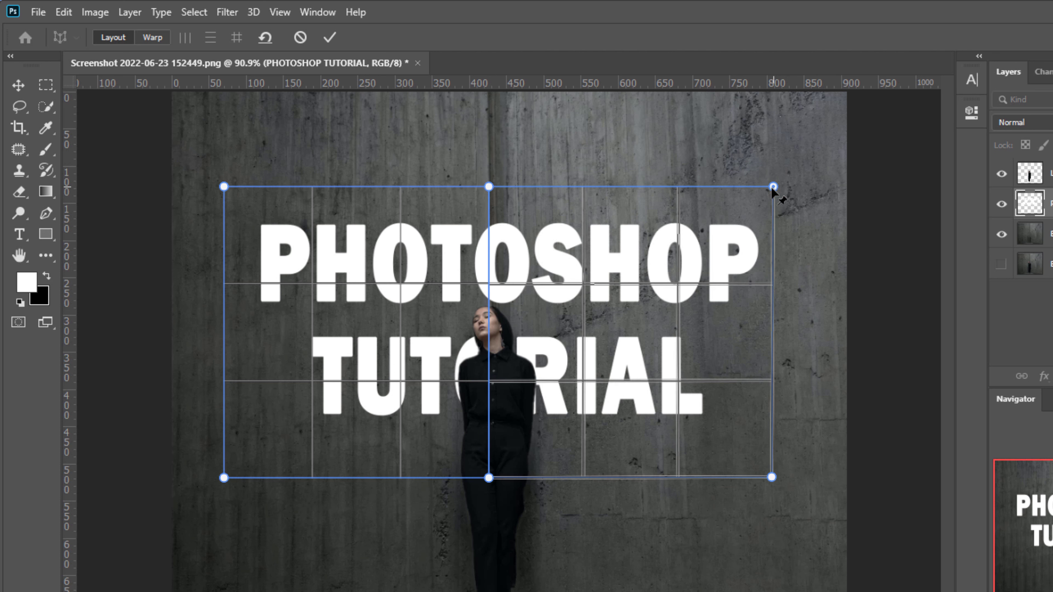
Adjust the warp corner pins to match both walls and commit the perspective warp.
key(Return)
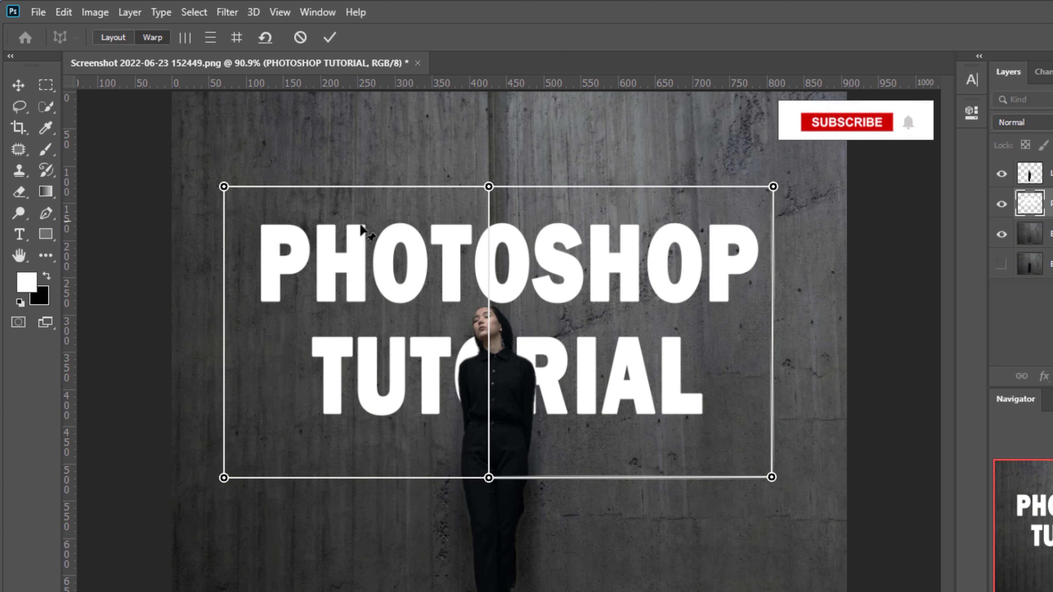
drag(223, 187, 216, 132)
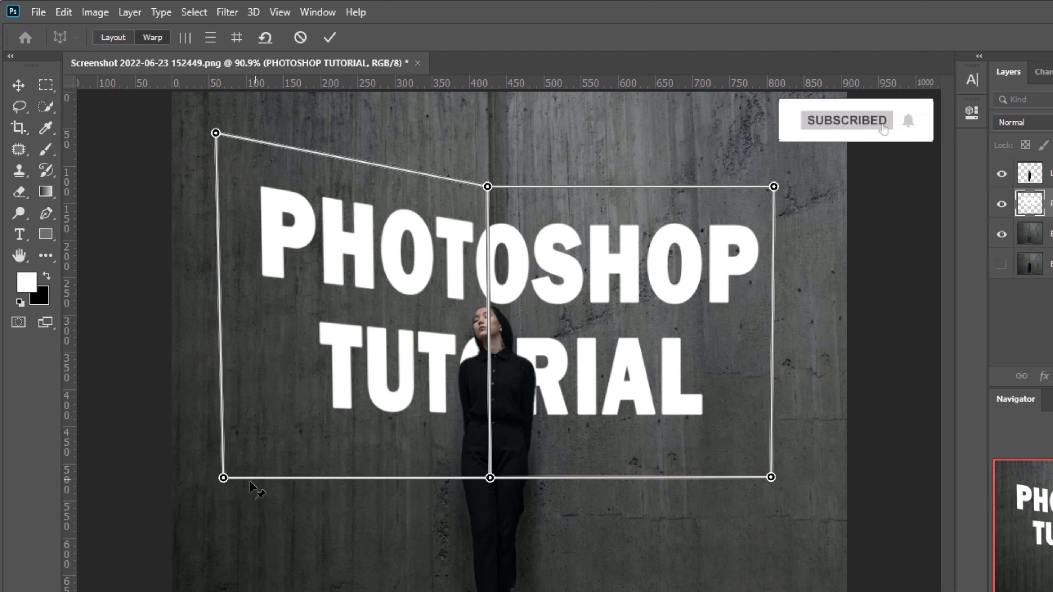
drag(223, 479, 208, 491)
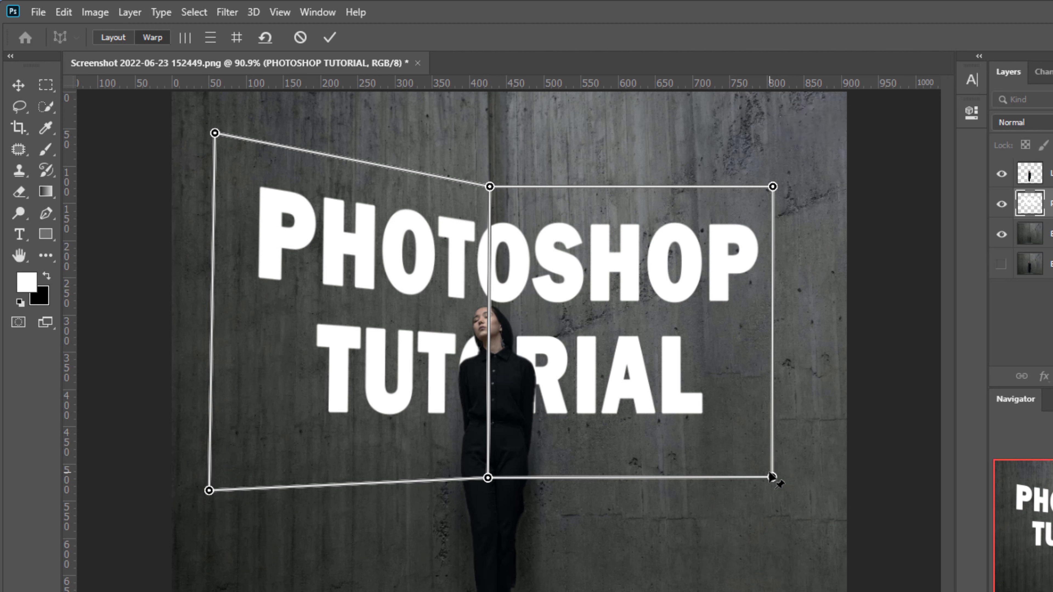
drag(771, 477, 781, 497)
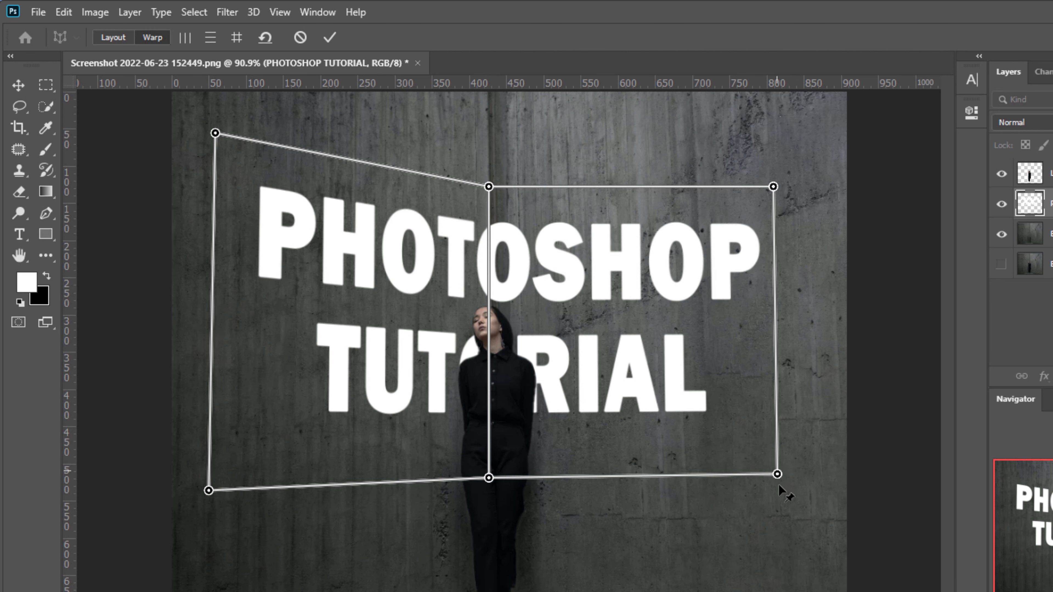
drag(774, 187, 782, 147)
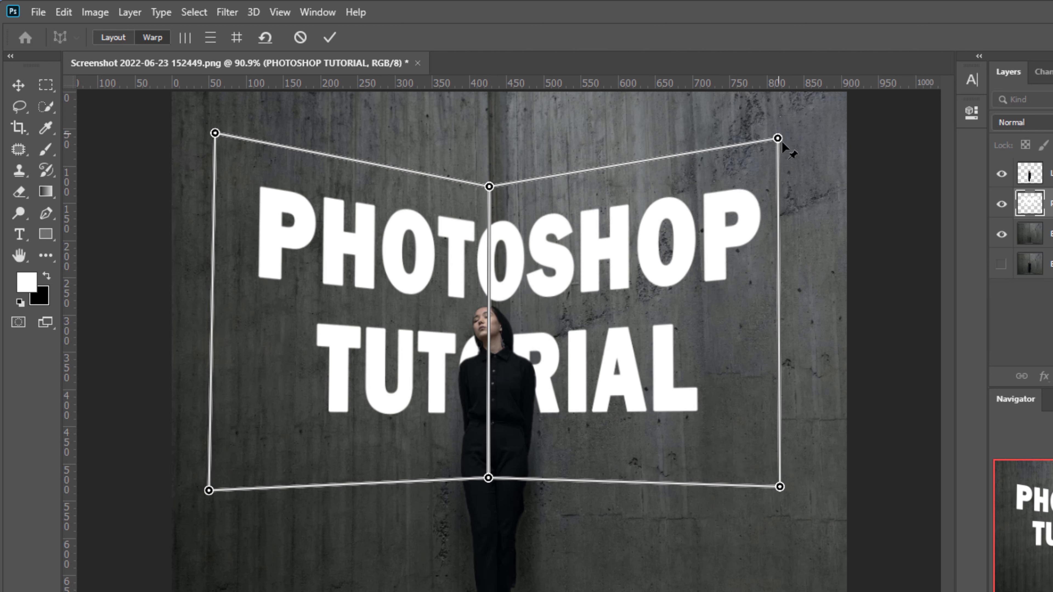
drag(779, 489, 788, 489)
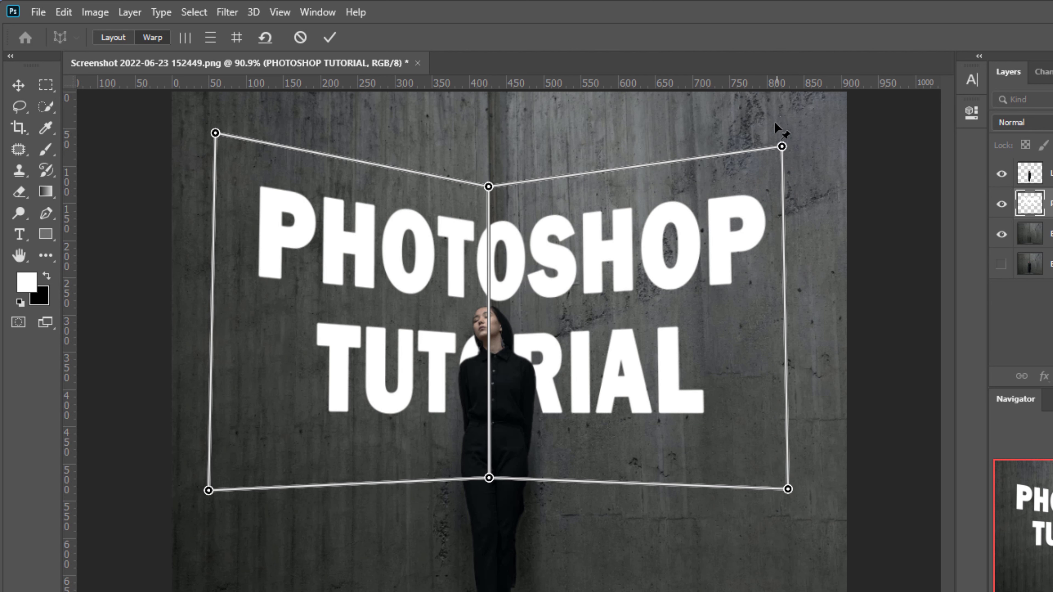
drag(781, 146, 788, 142)
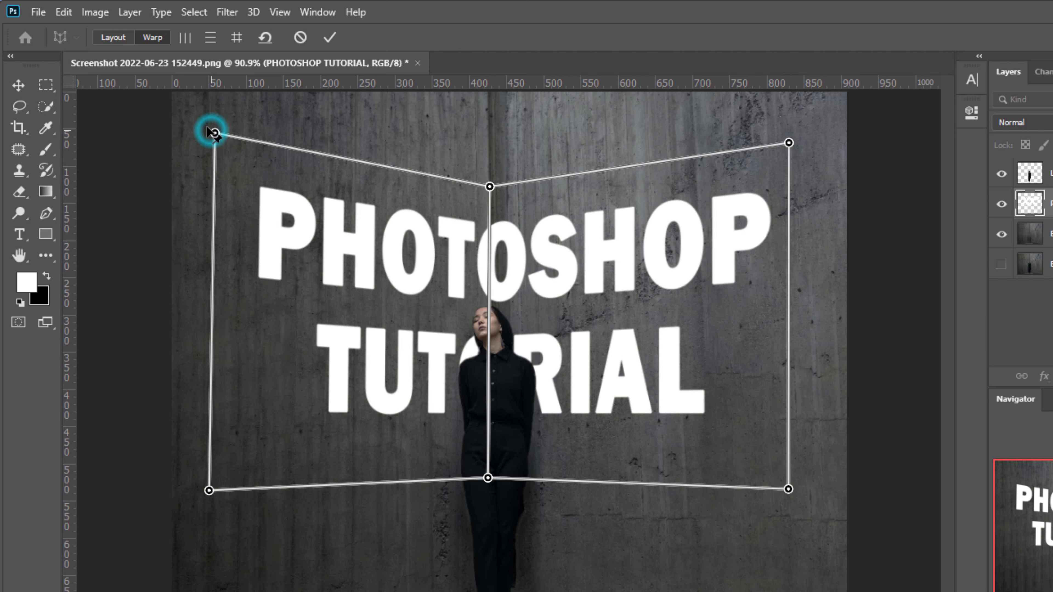
drag(214, 133, 204, 126)
drag(208, 491, 206, 499)
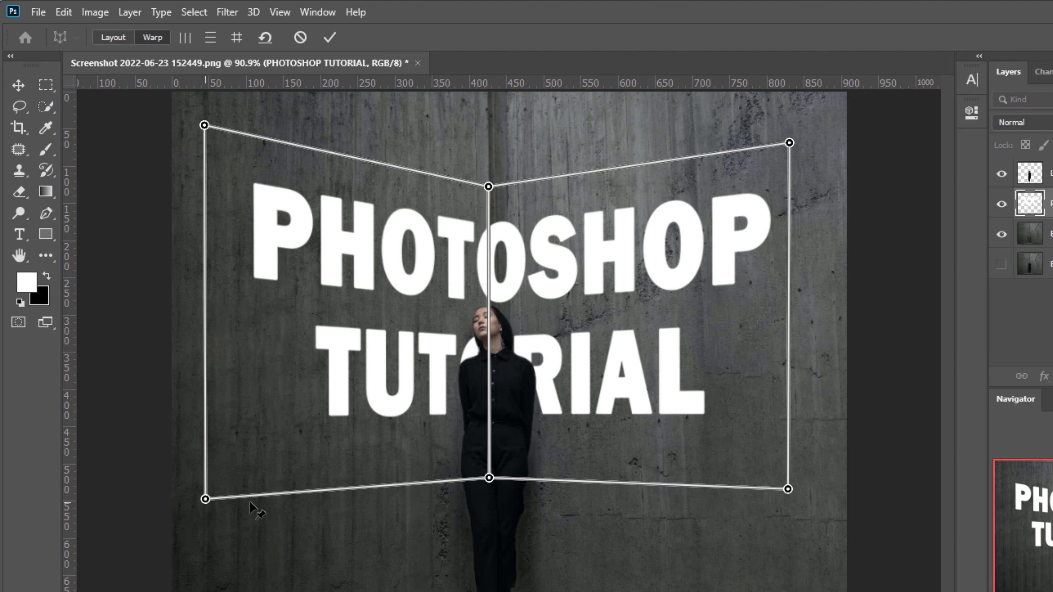
drag(787, 489, 787, 488)
key(Return)
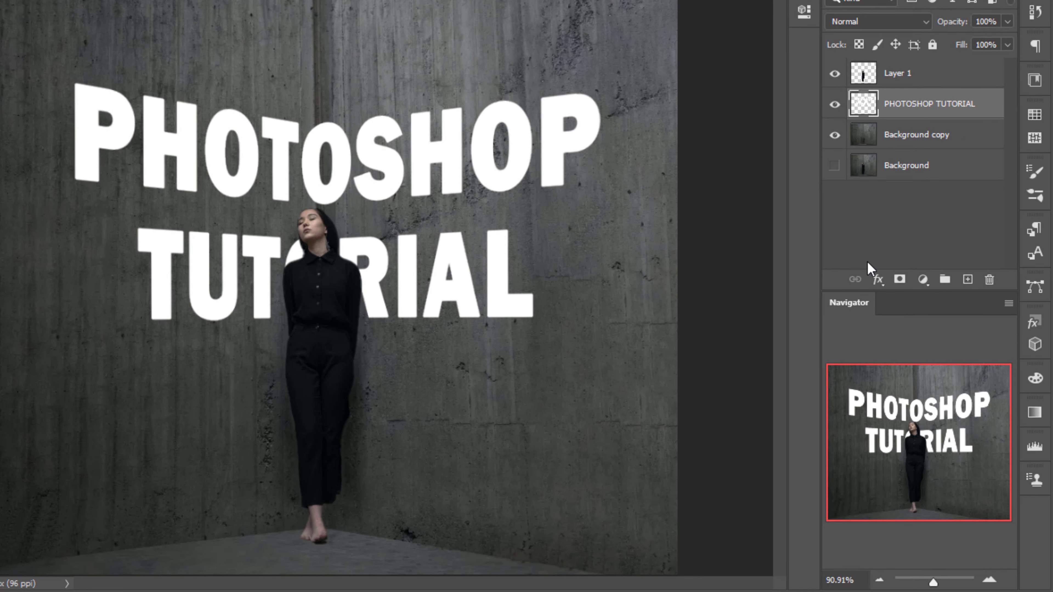
Split the Underlying Layer Blend If sliders to about 30/100 and 92/141 so concrete shows through the letters.
click(879, 280)
click(881, 299)
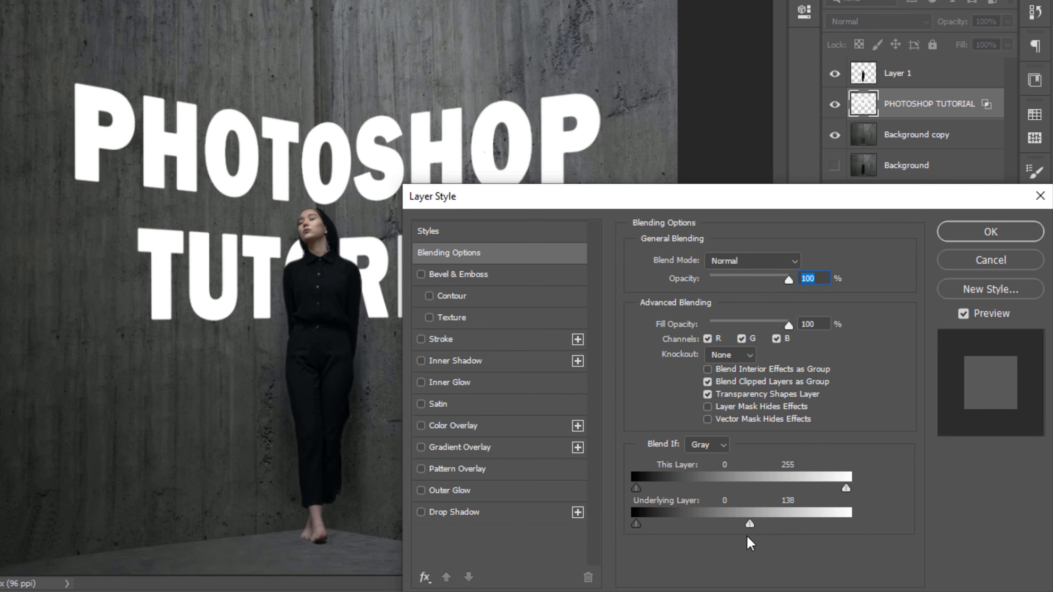
key(ctrl)
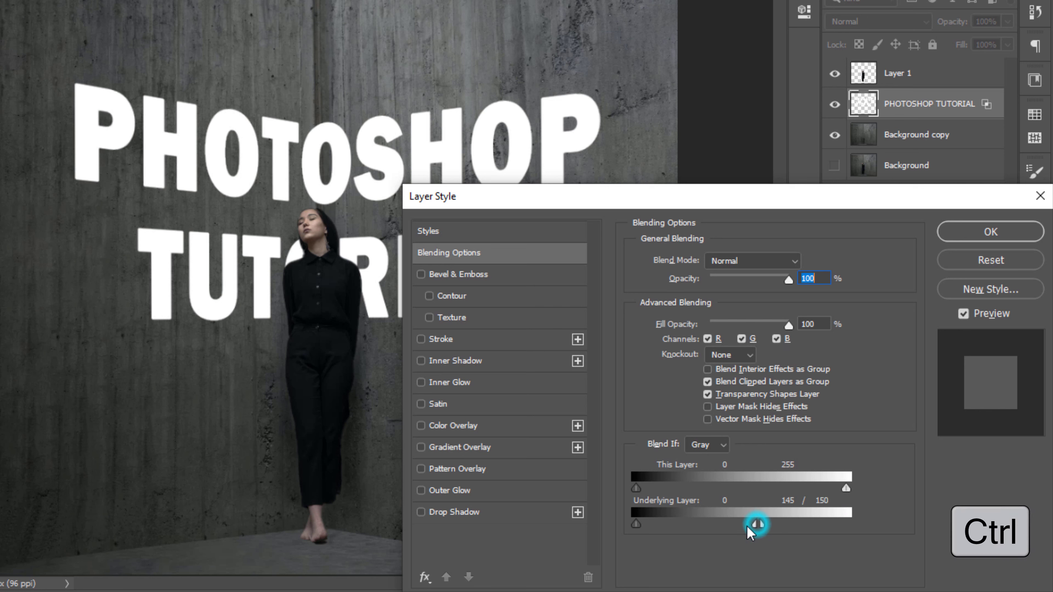
mouse_move(755, 524)
mouse_down()
mouse_move(700, 526)
mouse_move(728, 524)
mouse_up()
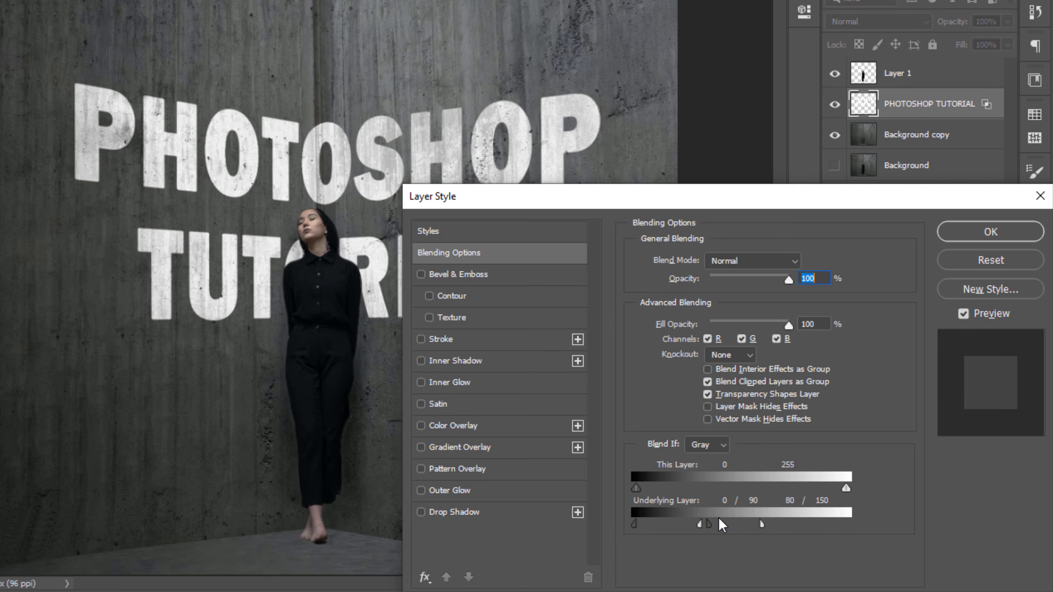
drag(637, 526, 711, 525)
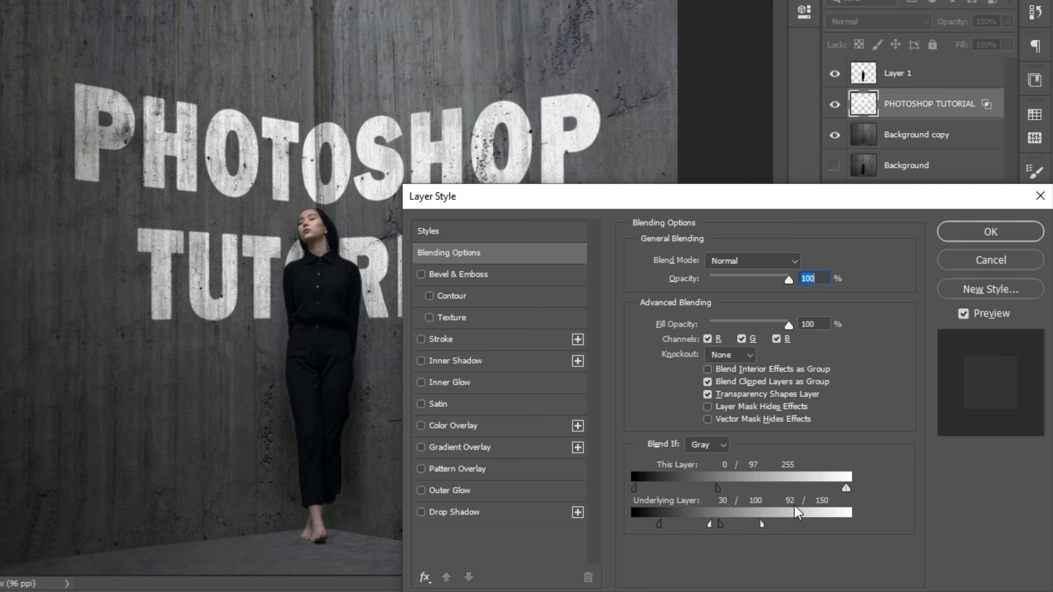
drag(761, 529, 756, 539)
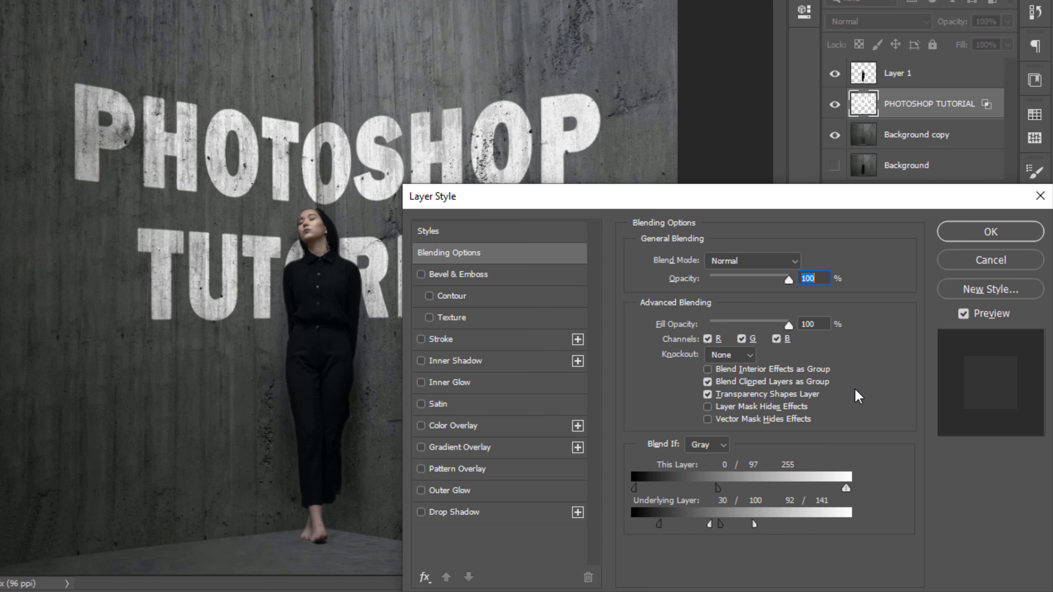
click(958, 234)
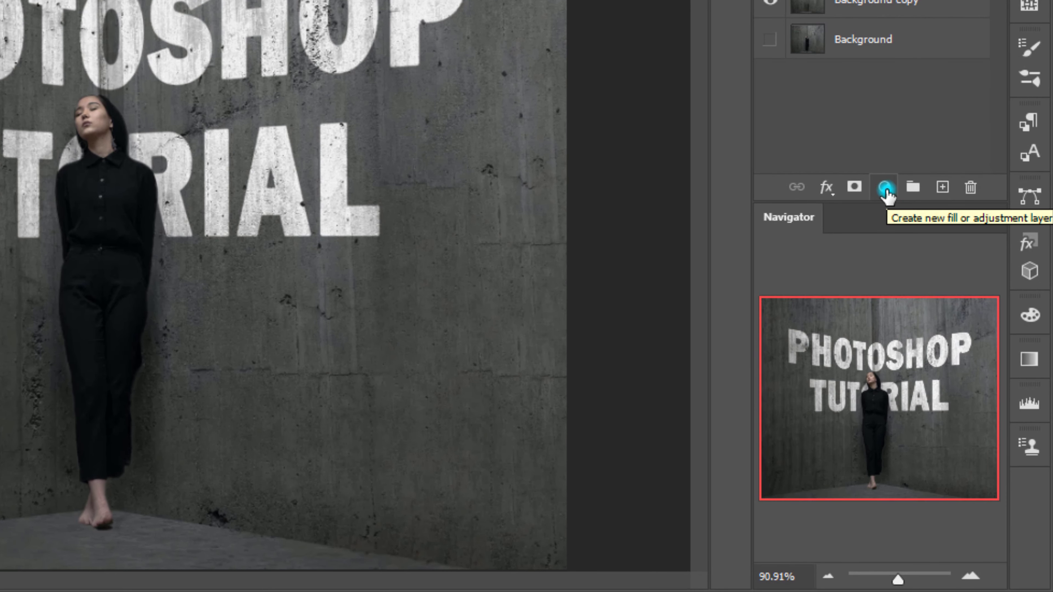
Add a Brightness/Contrast adjustment layer at the top of the stack, set to Brightness 1, Contrast 29.
click(884, 188)
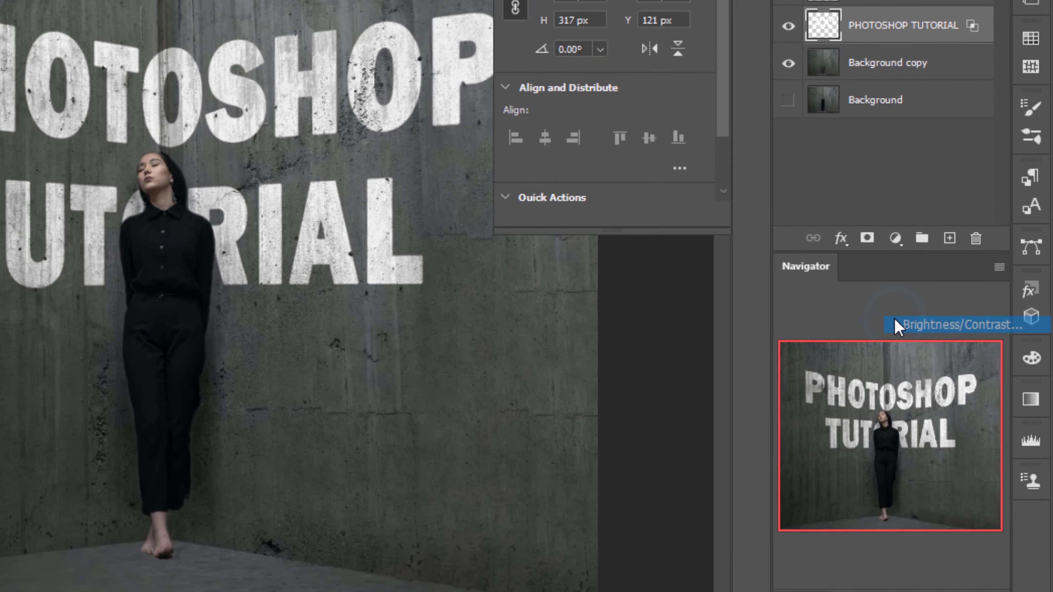
click(885, 281)
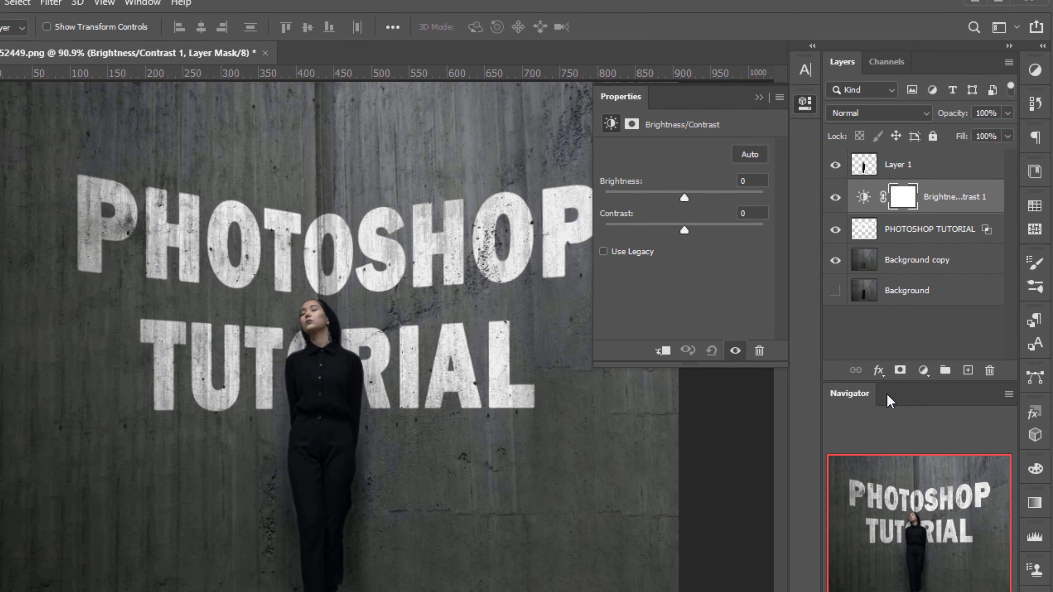
drag(691, 209, 676, 207)
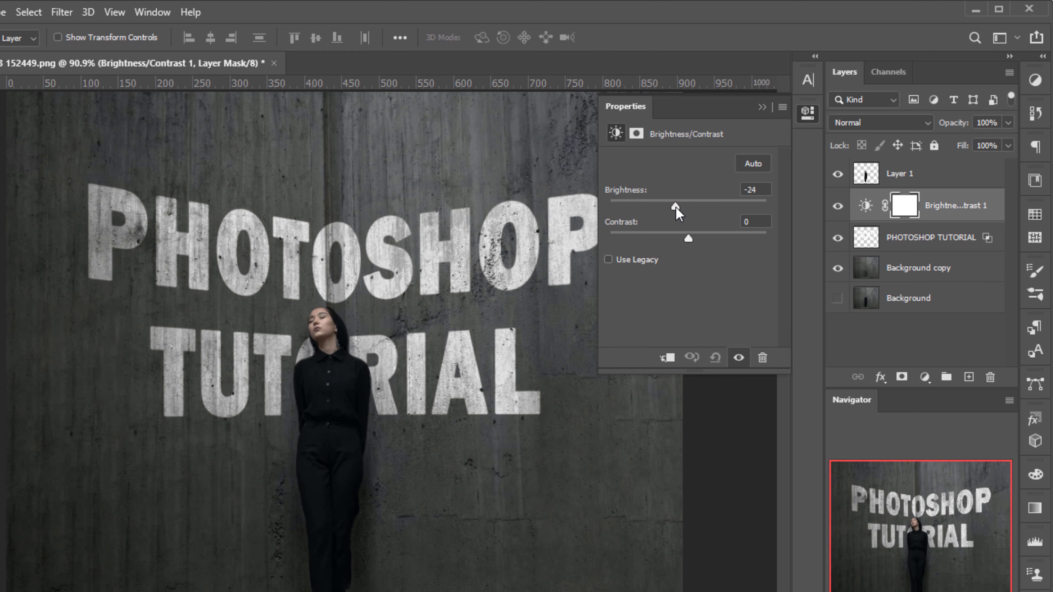
drag(904, 206, 905, 172)
drag(691, 240, 707, 240)
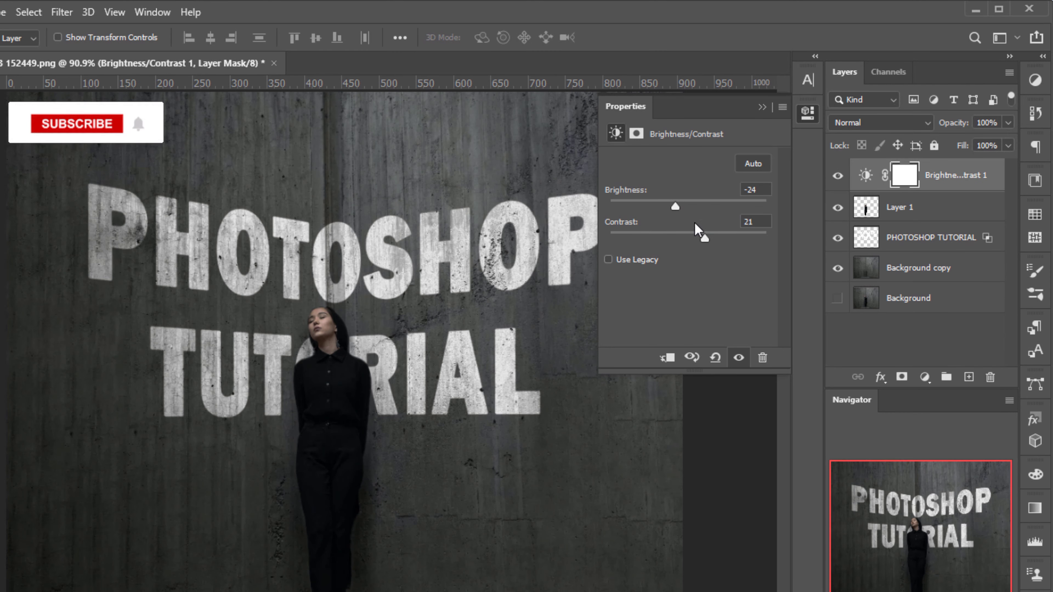
mouse_move(676, 207)
mouse_down()
mouse_move(696, 212)
mouse_move(708, 245)
mouse_up()
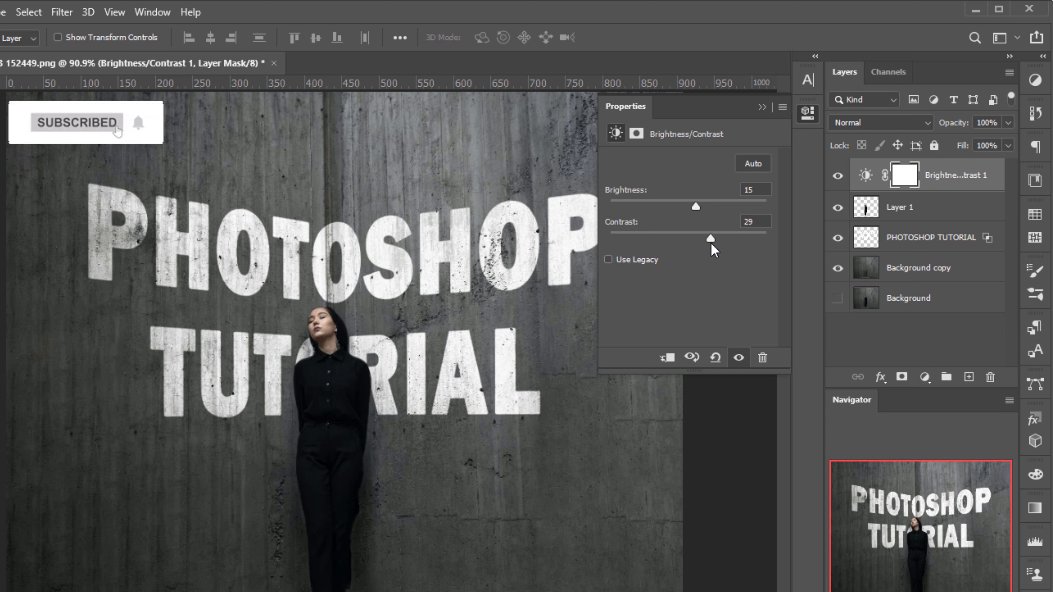
drag(698, 202, 688, 203)
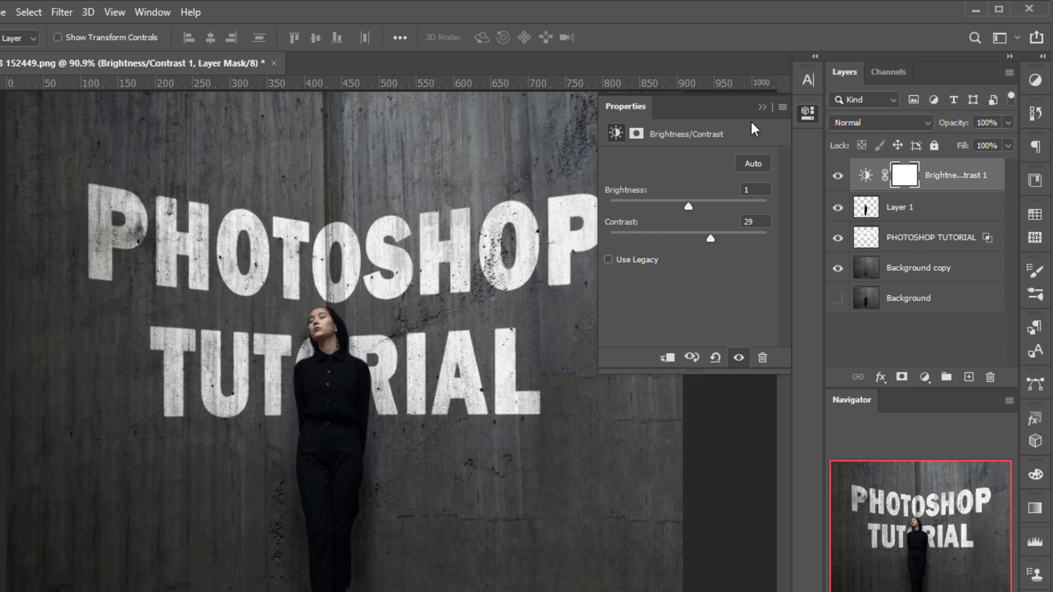
click(762, 106)
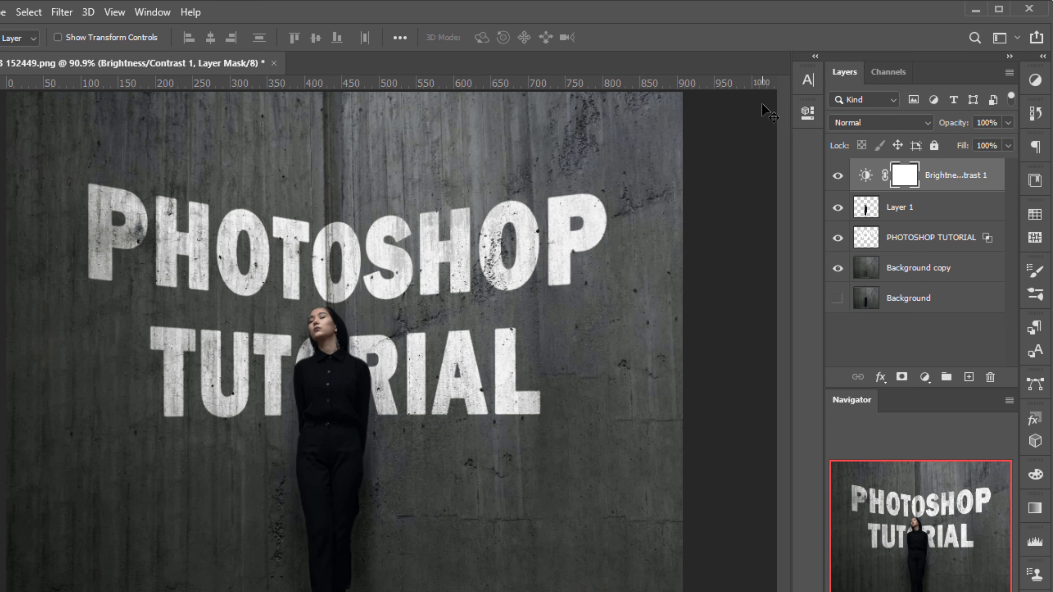
Merge the visible layers with Ctrl+Shift+E, then toggle the merged layer's visibility to compare.
shift+click(933, 271)
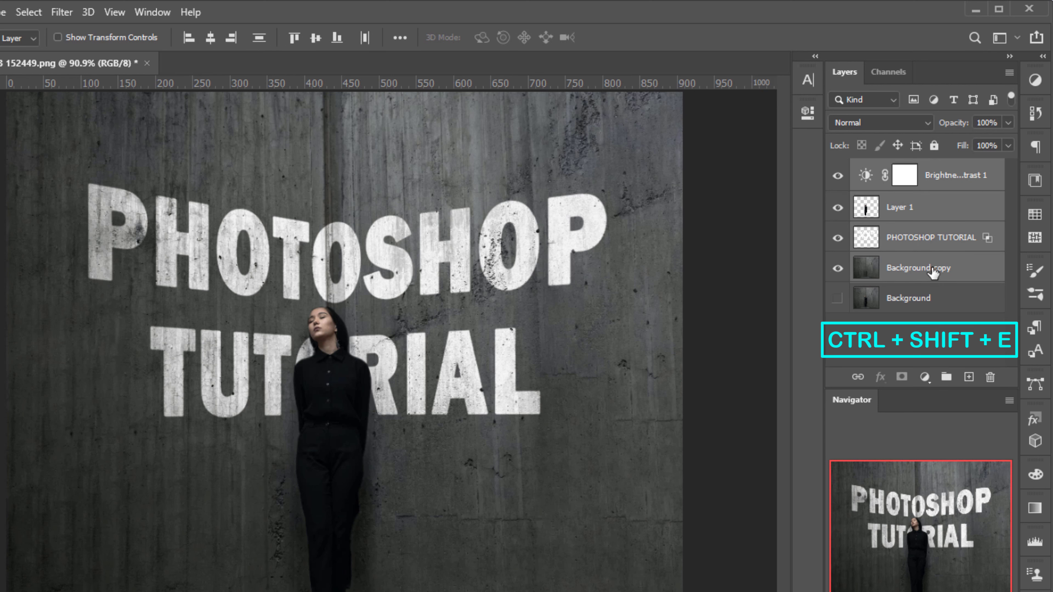
key(ctrl+shift+e)
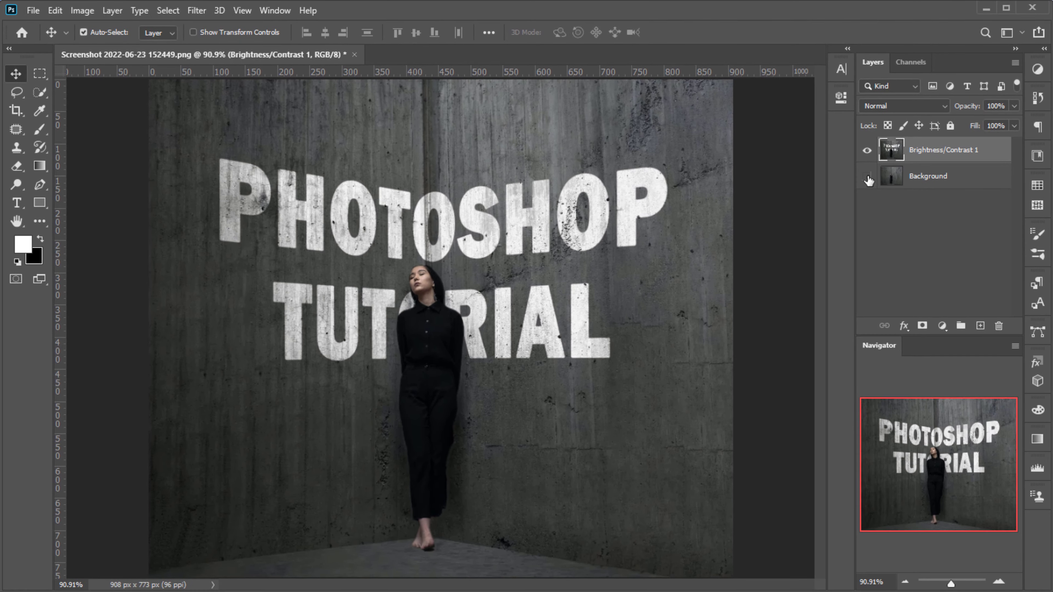
click(870, 150)
click(867, 150)
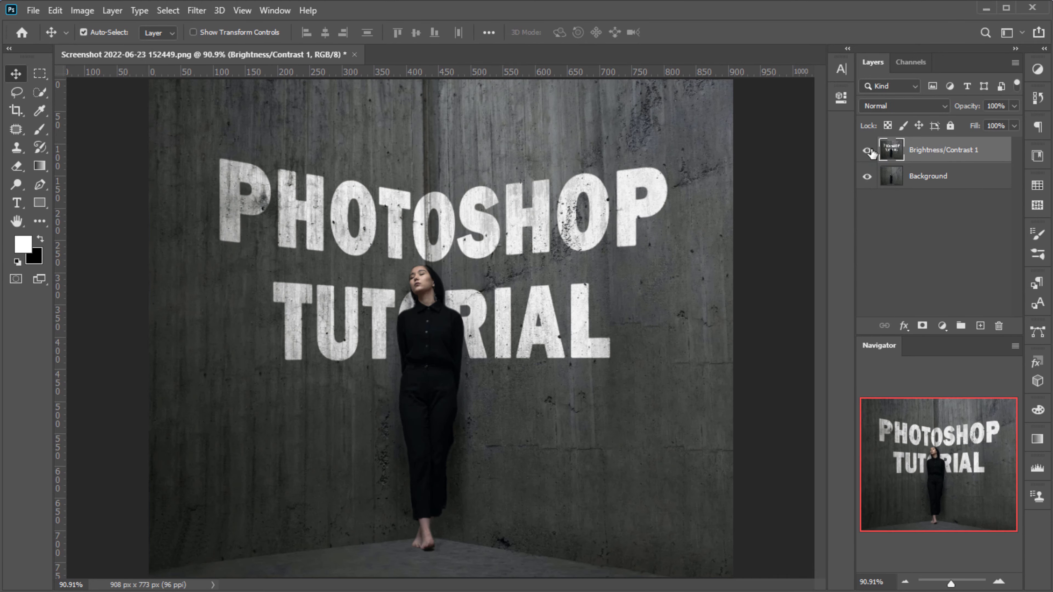